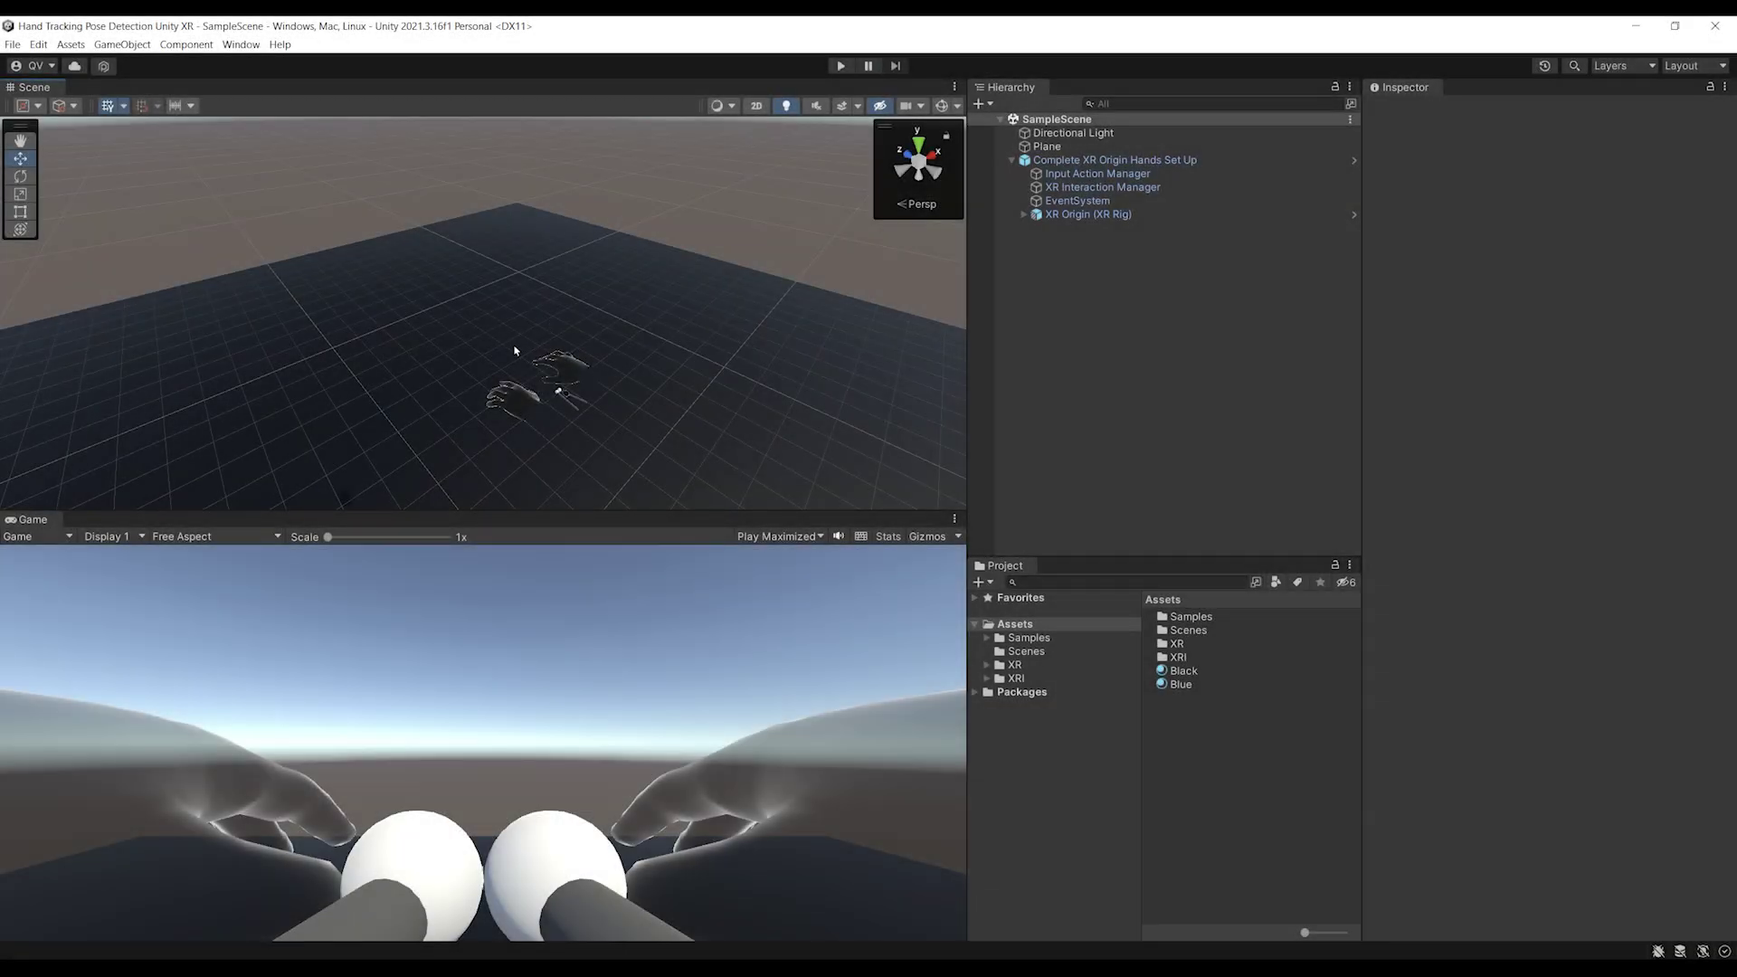
pyautogui.moveTo(513, 350)
pyautogui.mouseDown(button='right')
pyautogui.moveTo(620, 345)
pyautogui.moveTo(526, 341)
pyautogui.mouseUp(button='right')
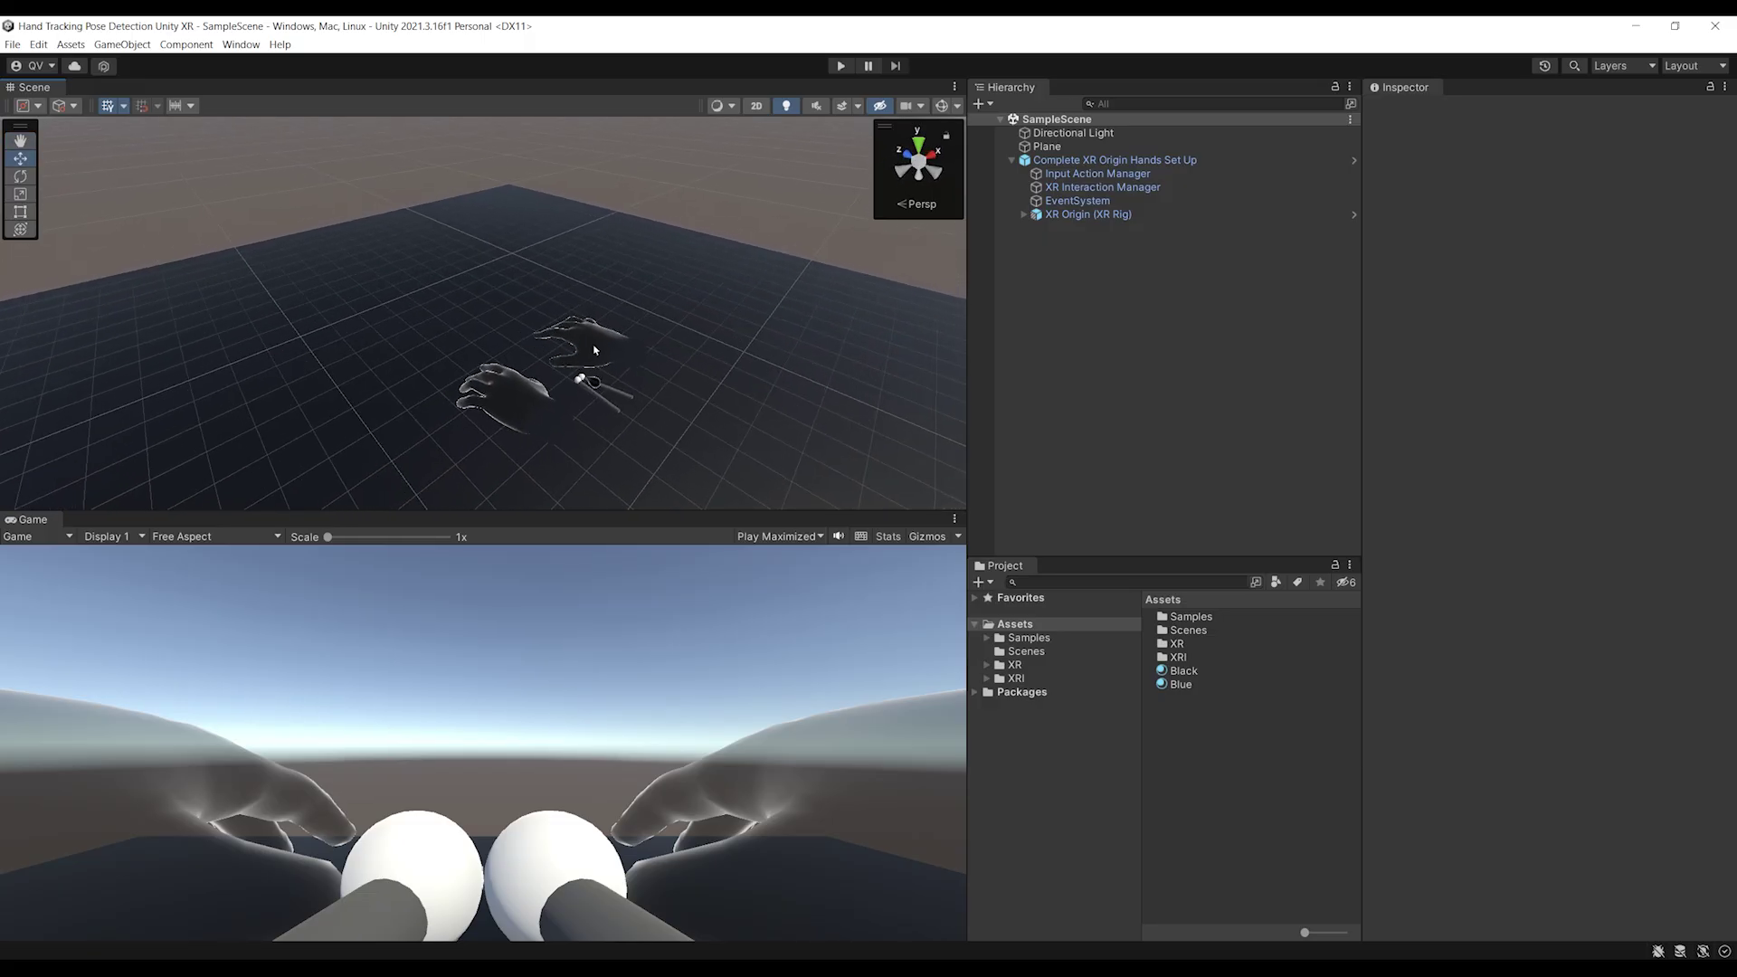
pyautogui.scroll(-3, 592, 348)
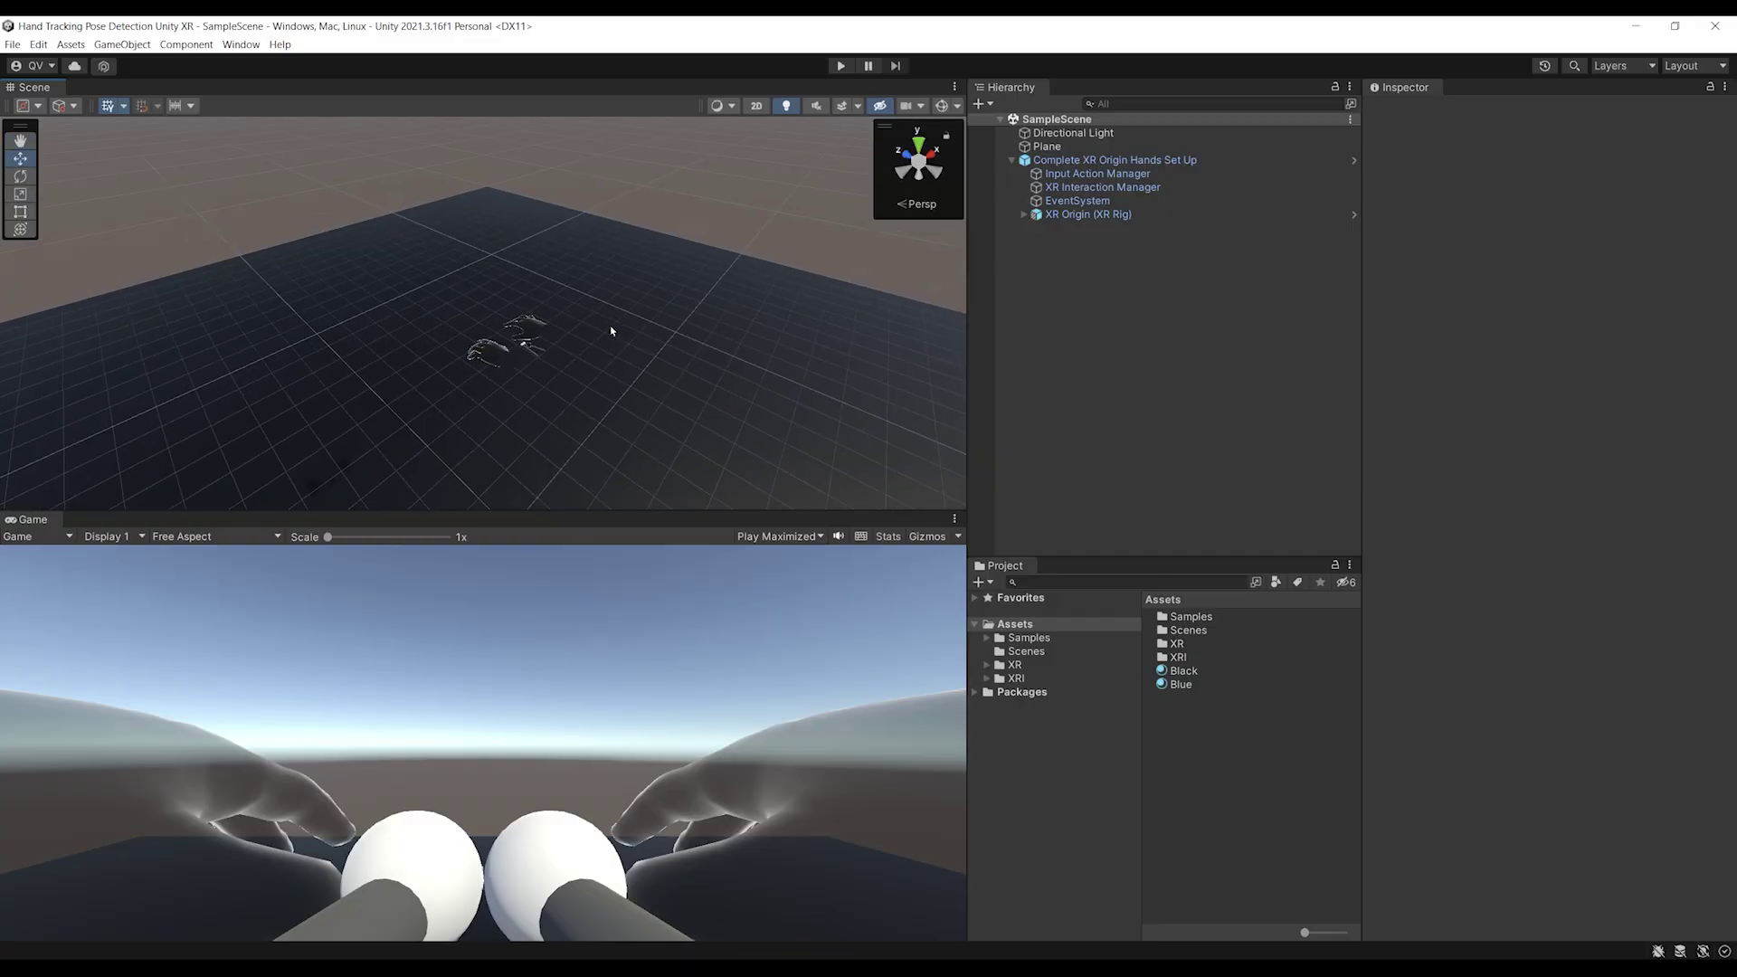
pyautogui.scroll(2, 611, 331)
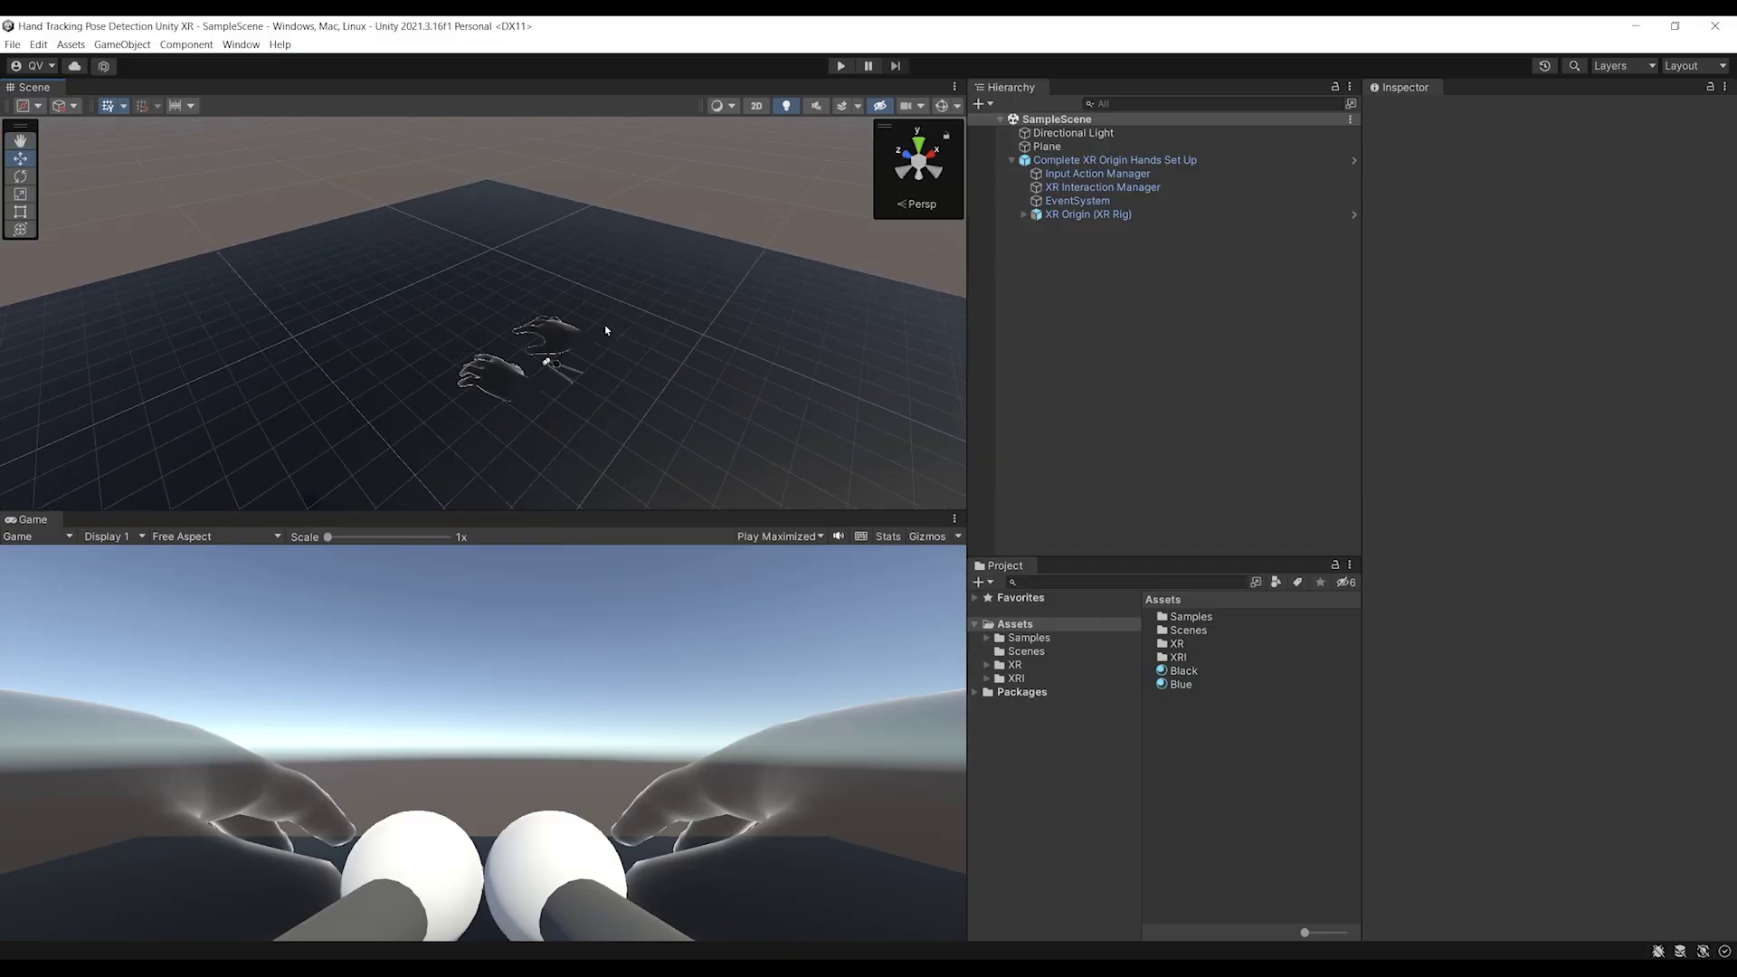
pyautogui.moveTo(574, 324); pyautogui.dragTo(577, 325, button='right')
pyautogui.press('d')
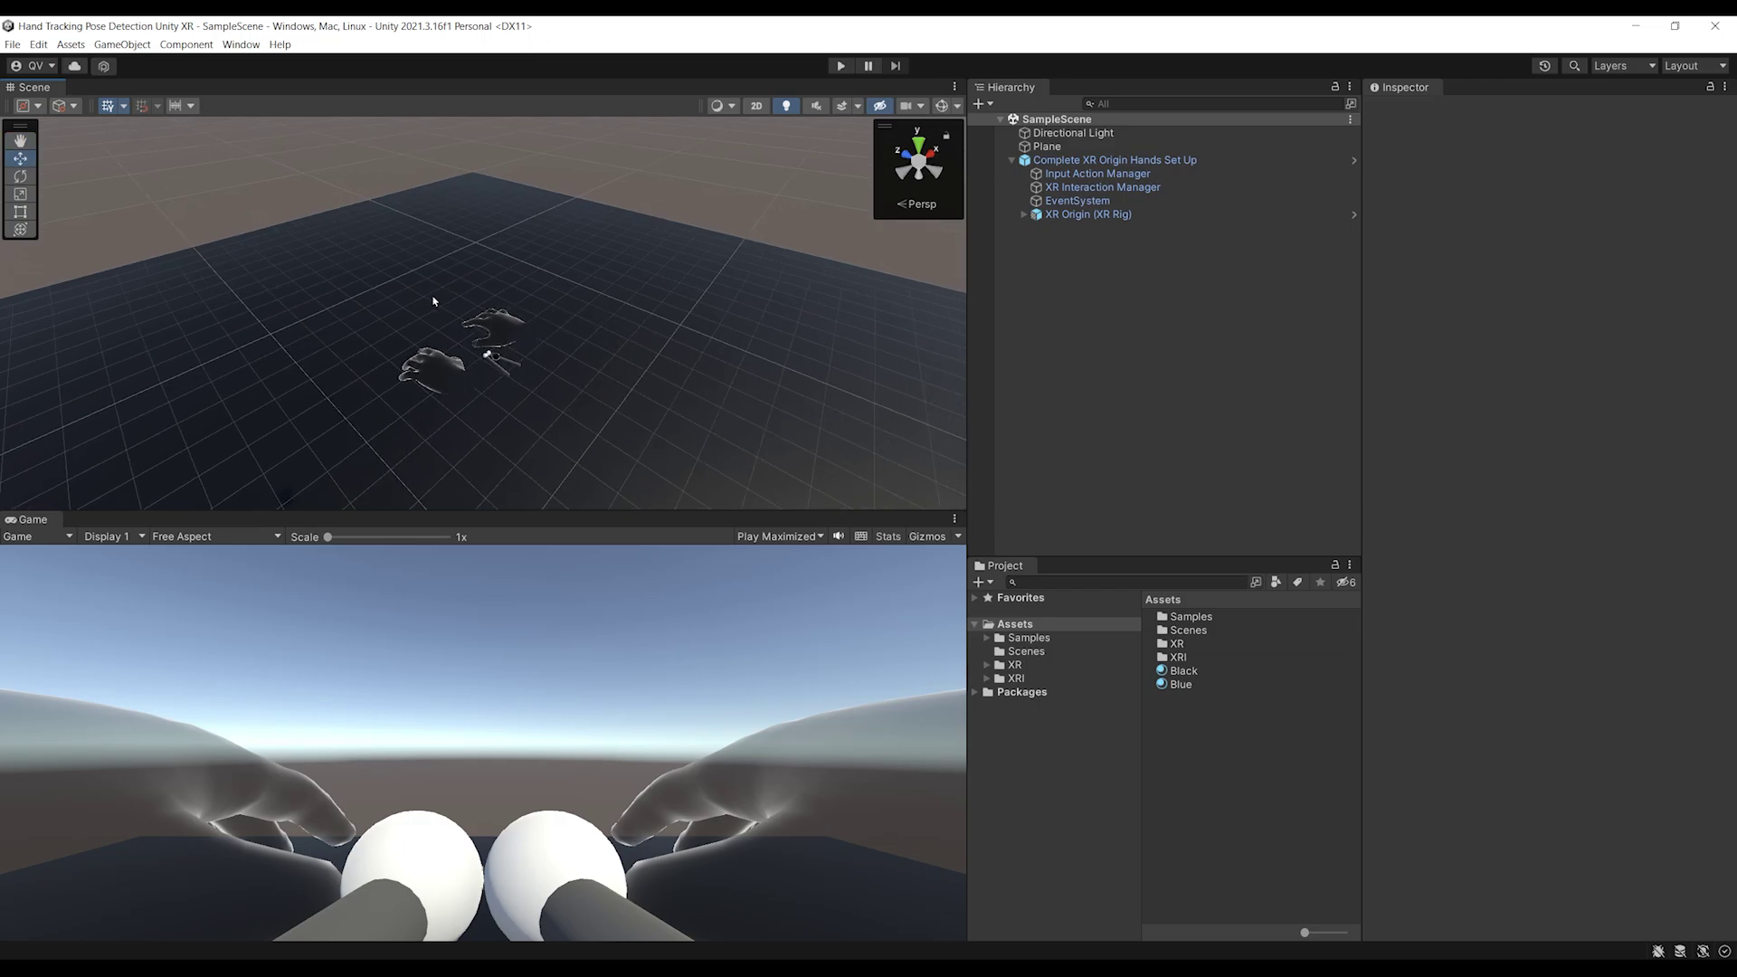
# Step: Check the installed versions of the XR Interaction Toolkit and XR Hands packages in the Package Manager
pyautogui.click(242, 44)
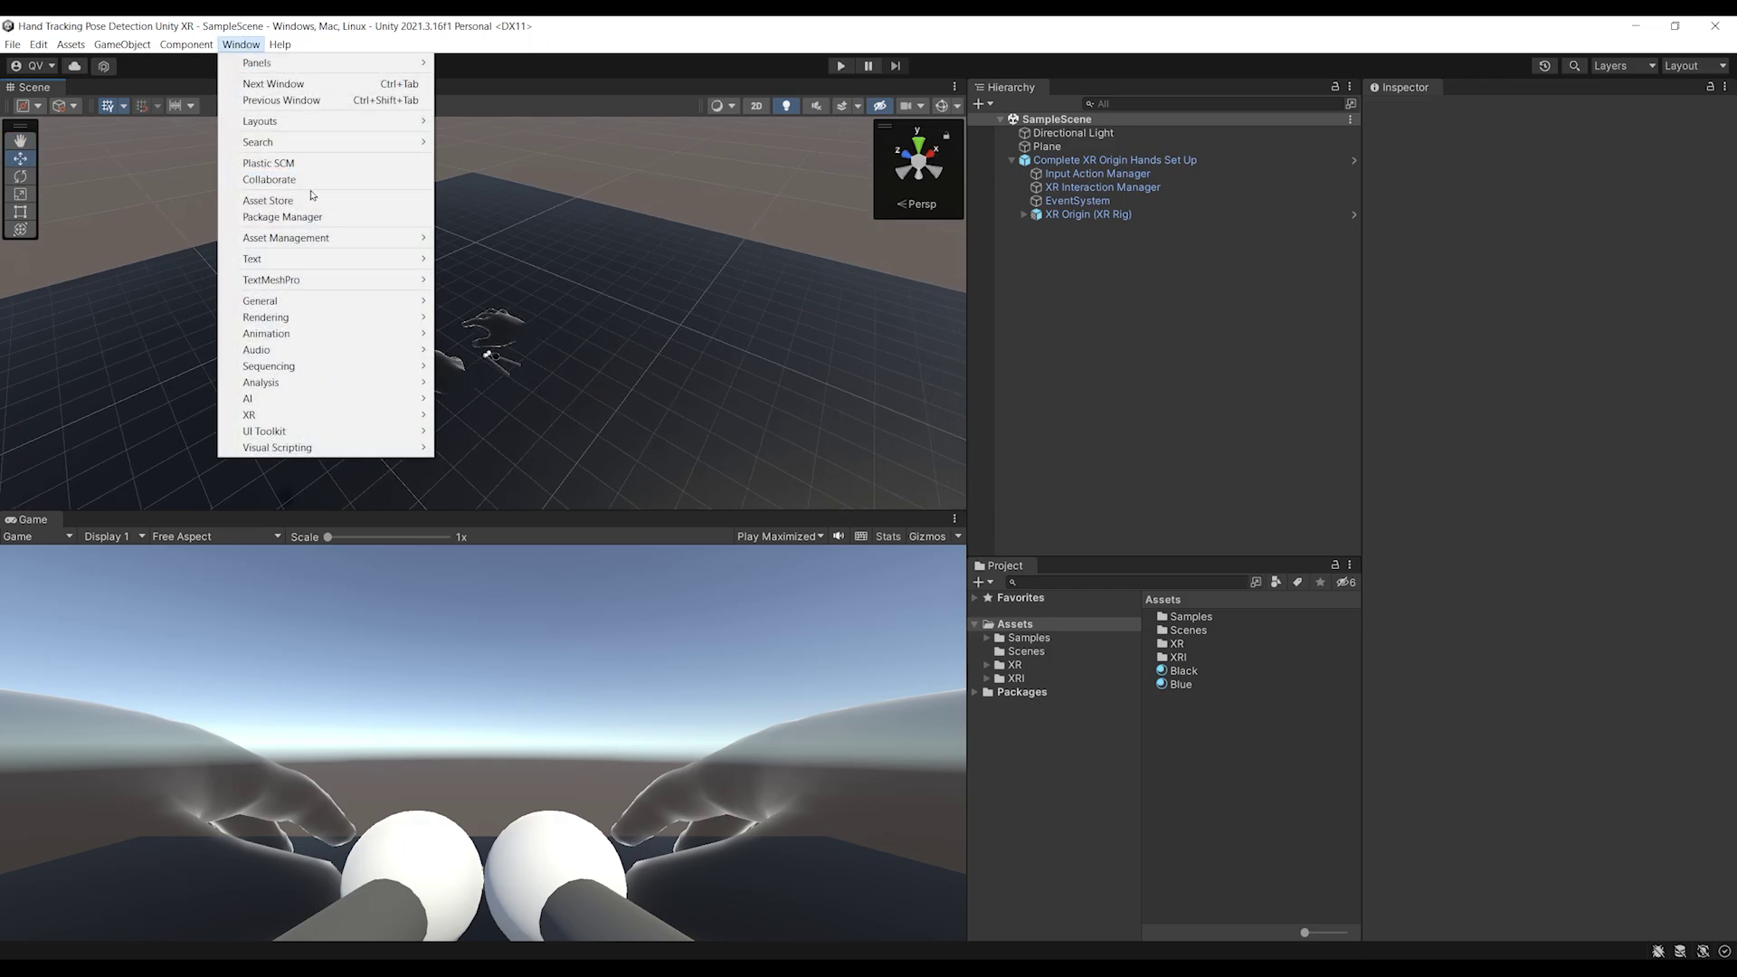
pyautogui.click(272, 217)
pyautogui.moveTo(670, 197); pyautogui.dragTo(581, 197)
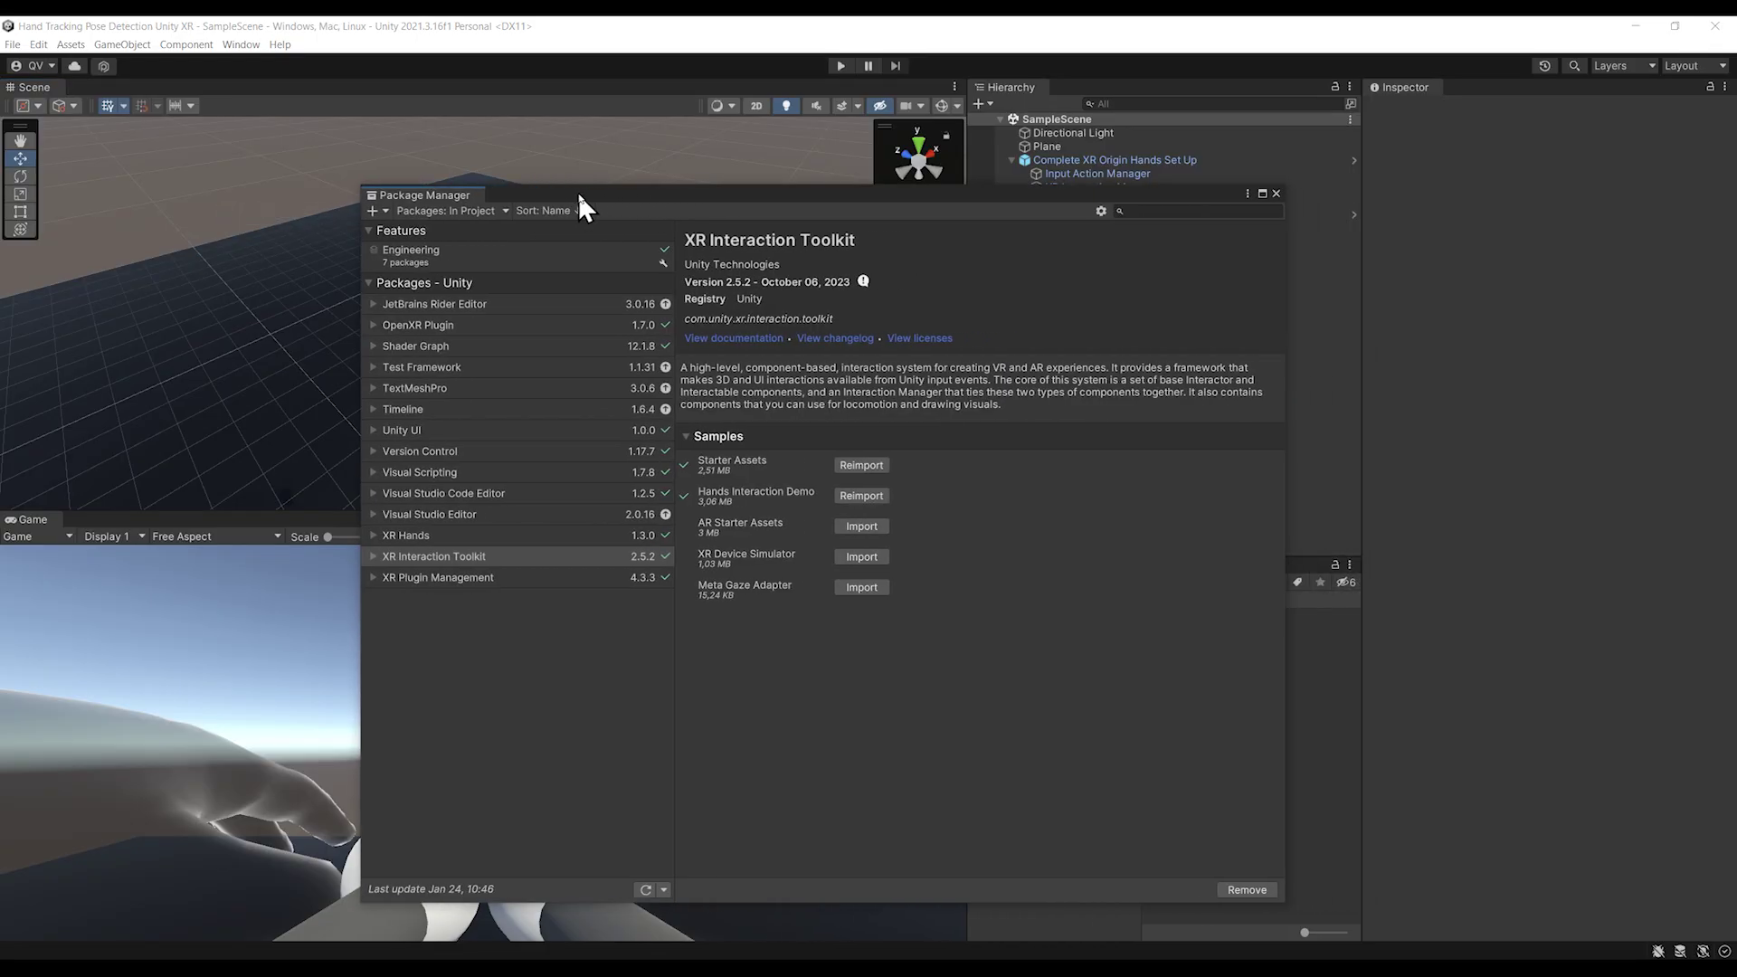
pyautogui.click(480, 209)
pyautogui.click(461, 246)
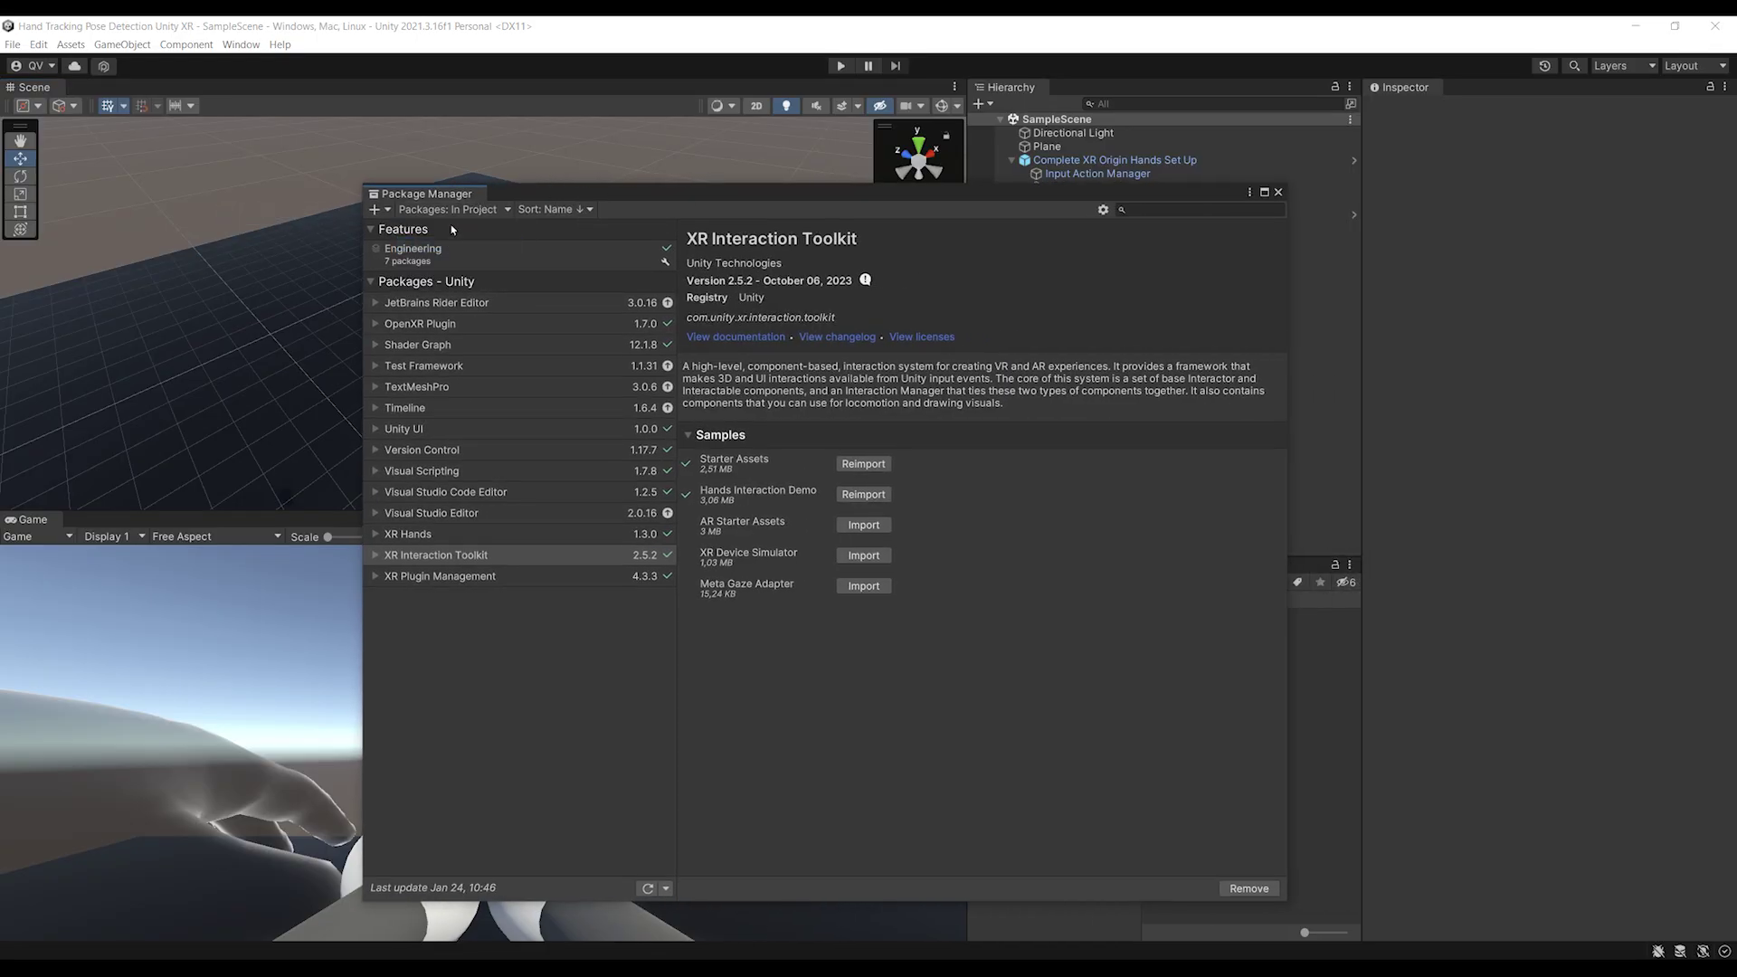
pyautogui.click(433, 559)
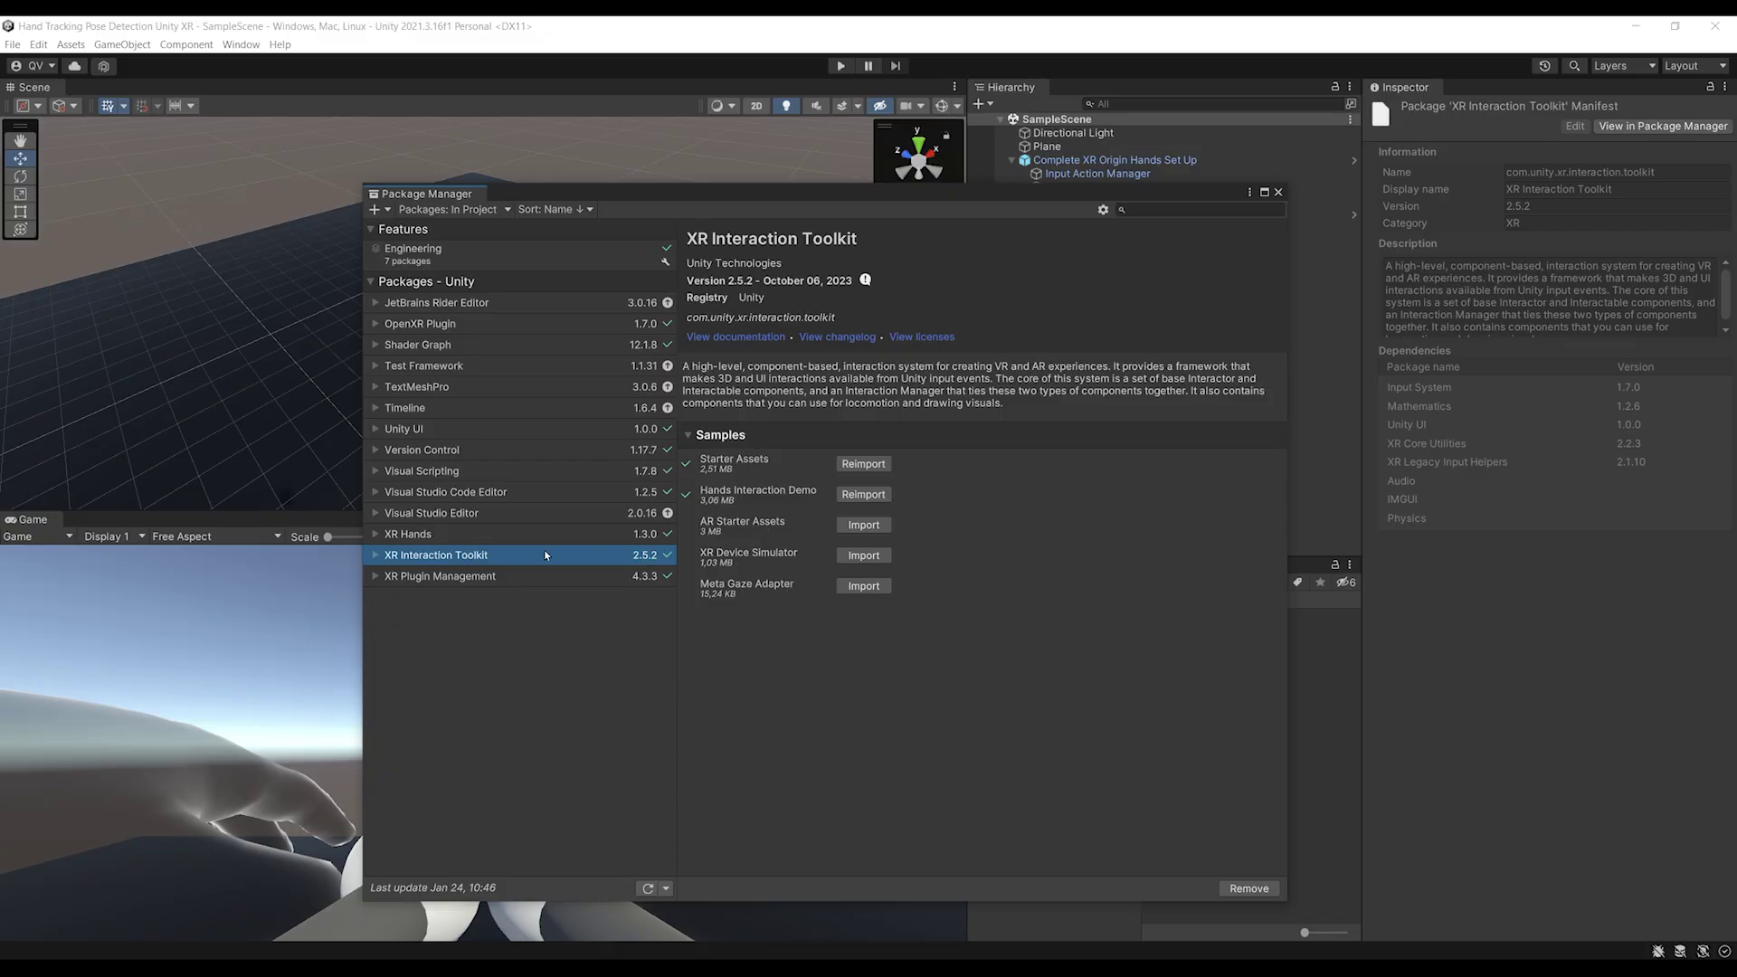
pyautogui.click(403, 536)
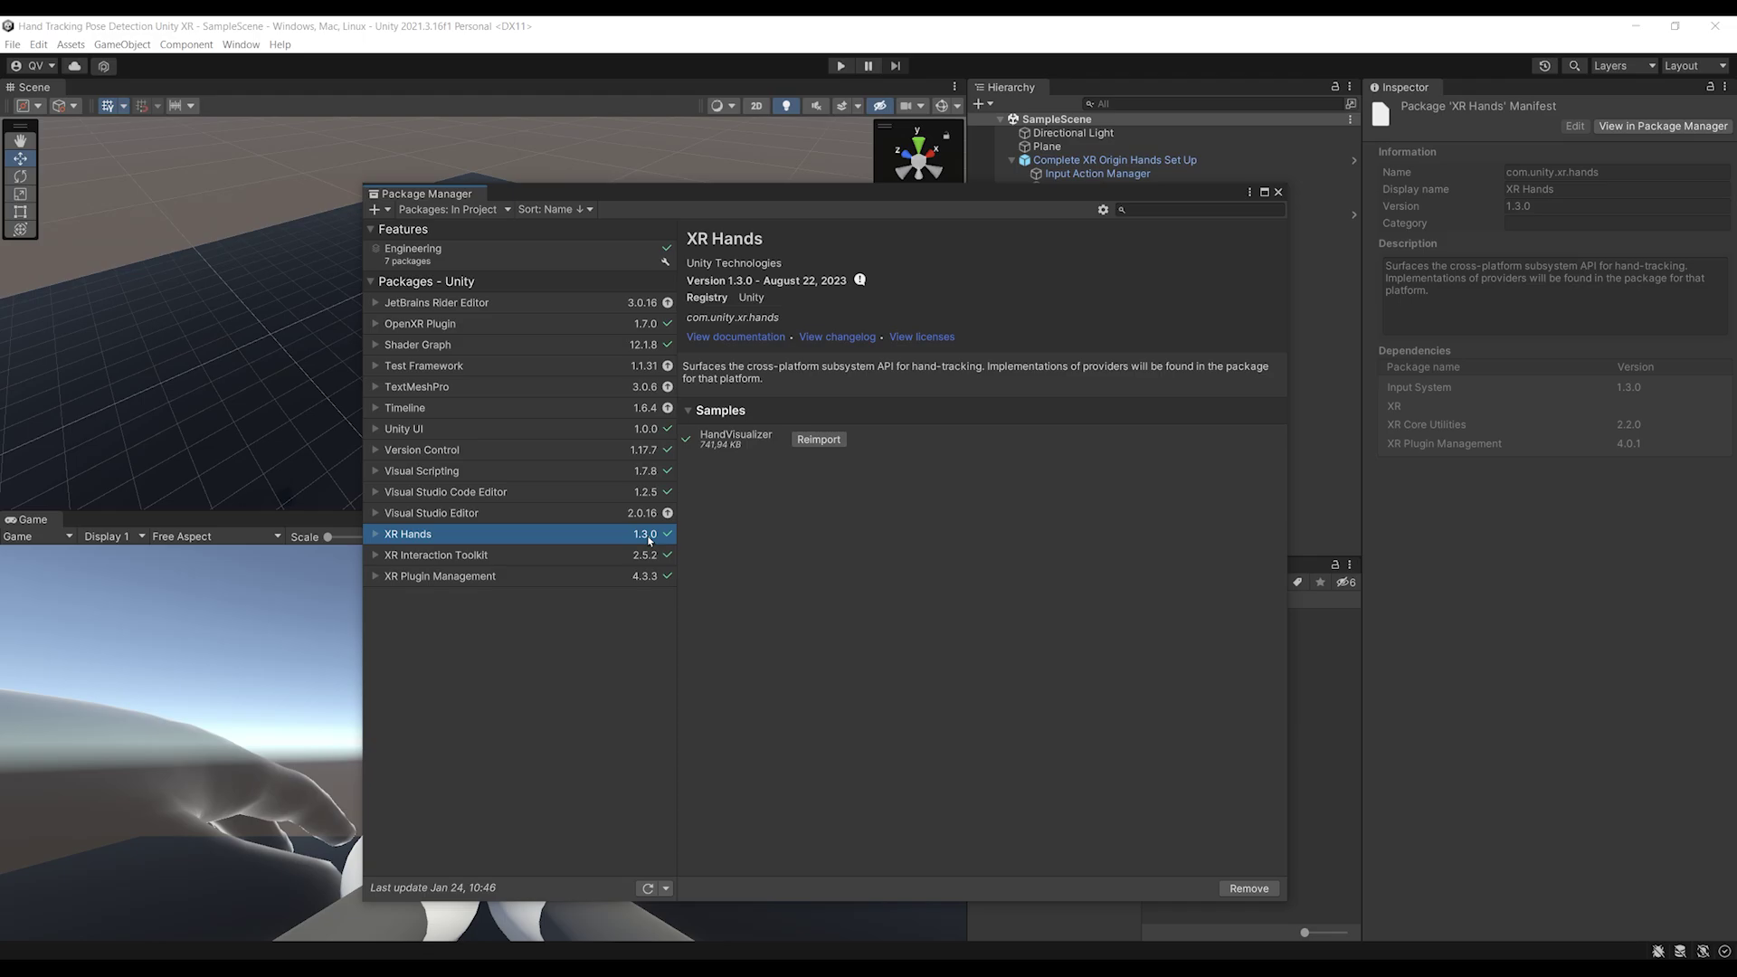
pyautogui.moveTo(650, 540); pyautogui.dragTo(631, 545)
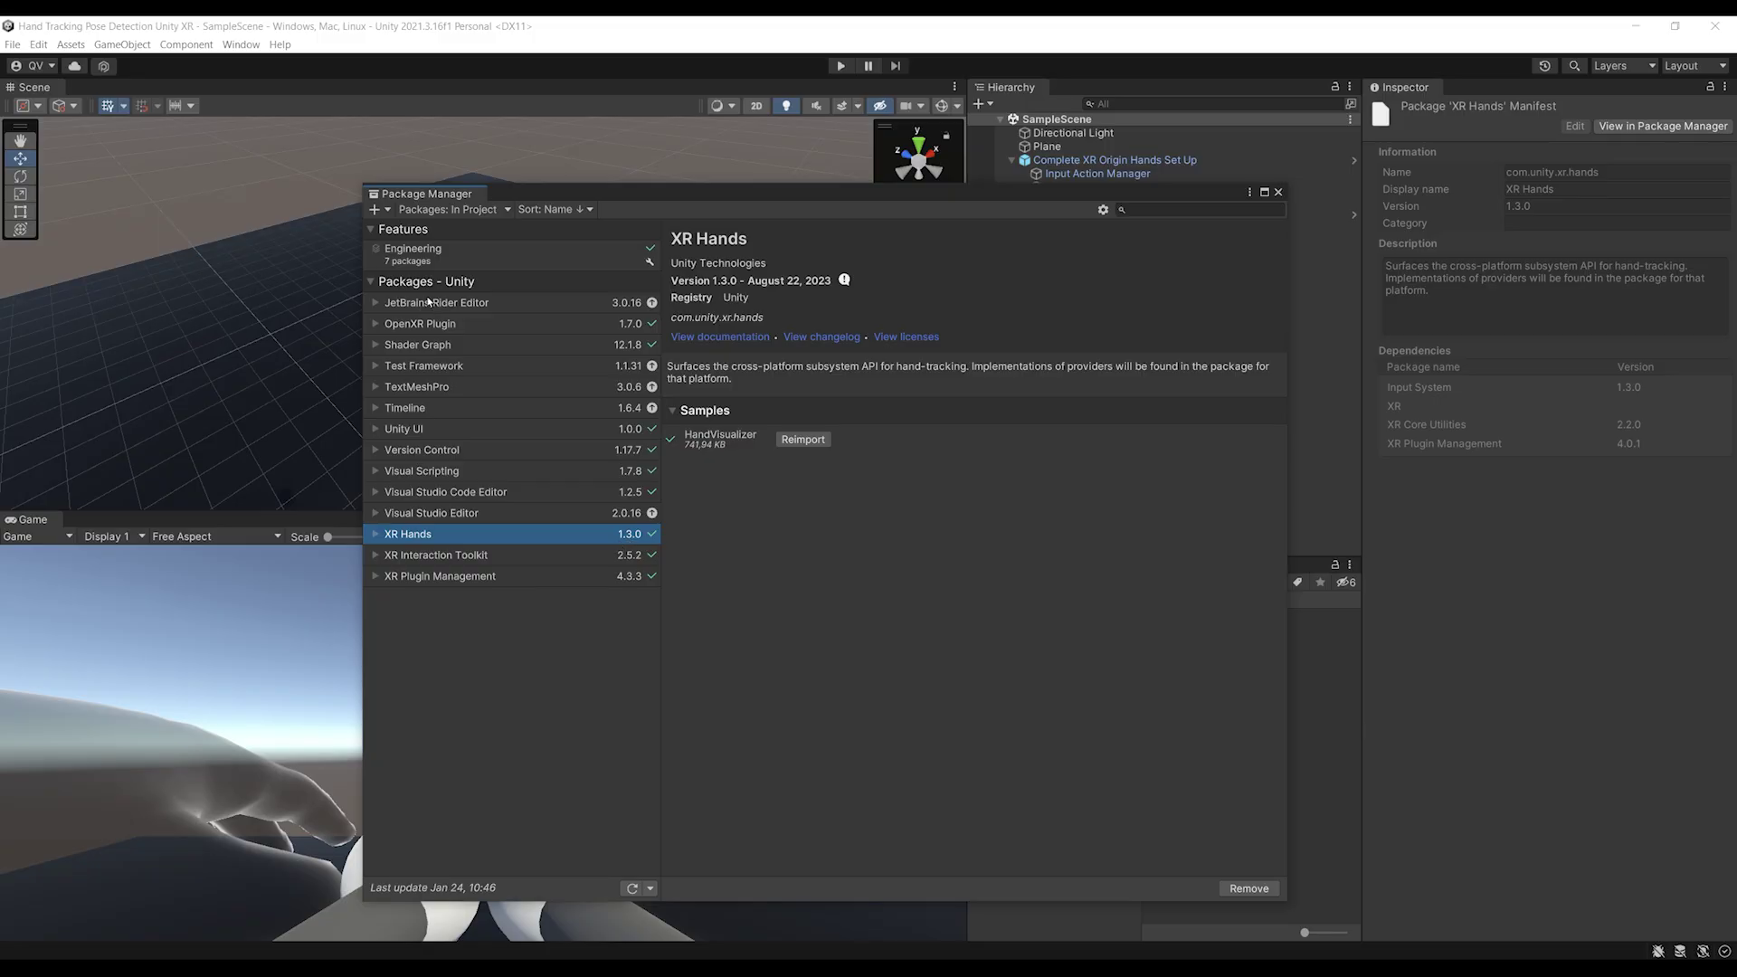
# Step: Add the package com.unity.xr.hands by name with version 1.4.0-pre.1
pyautogui.click(378, 209)
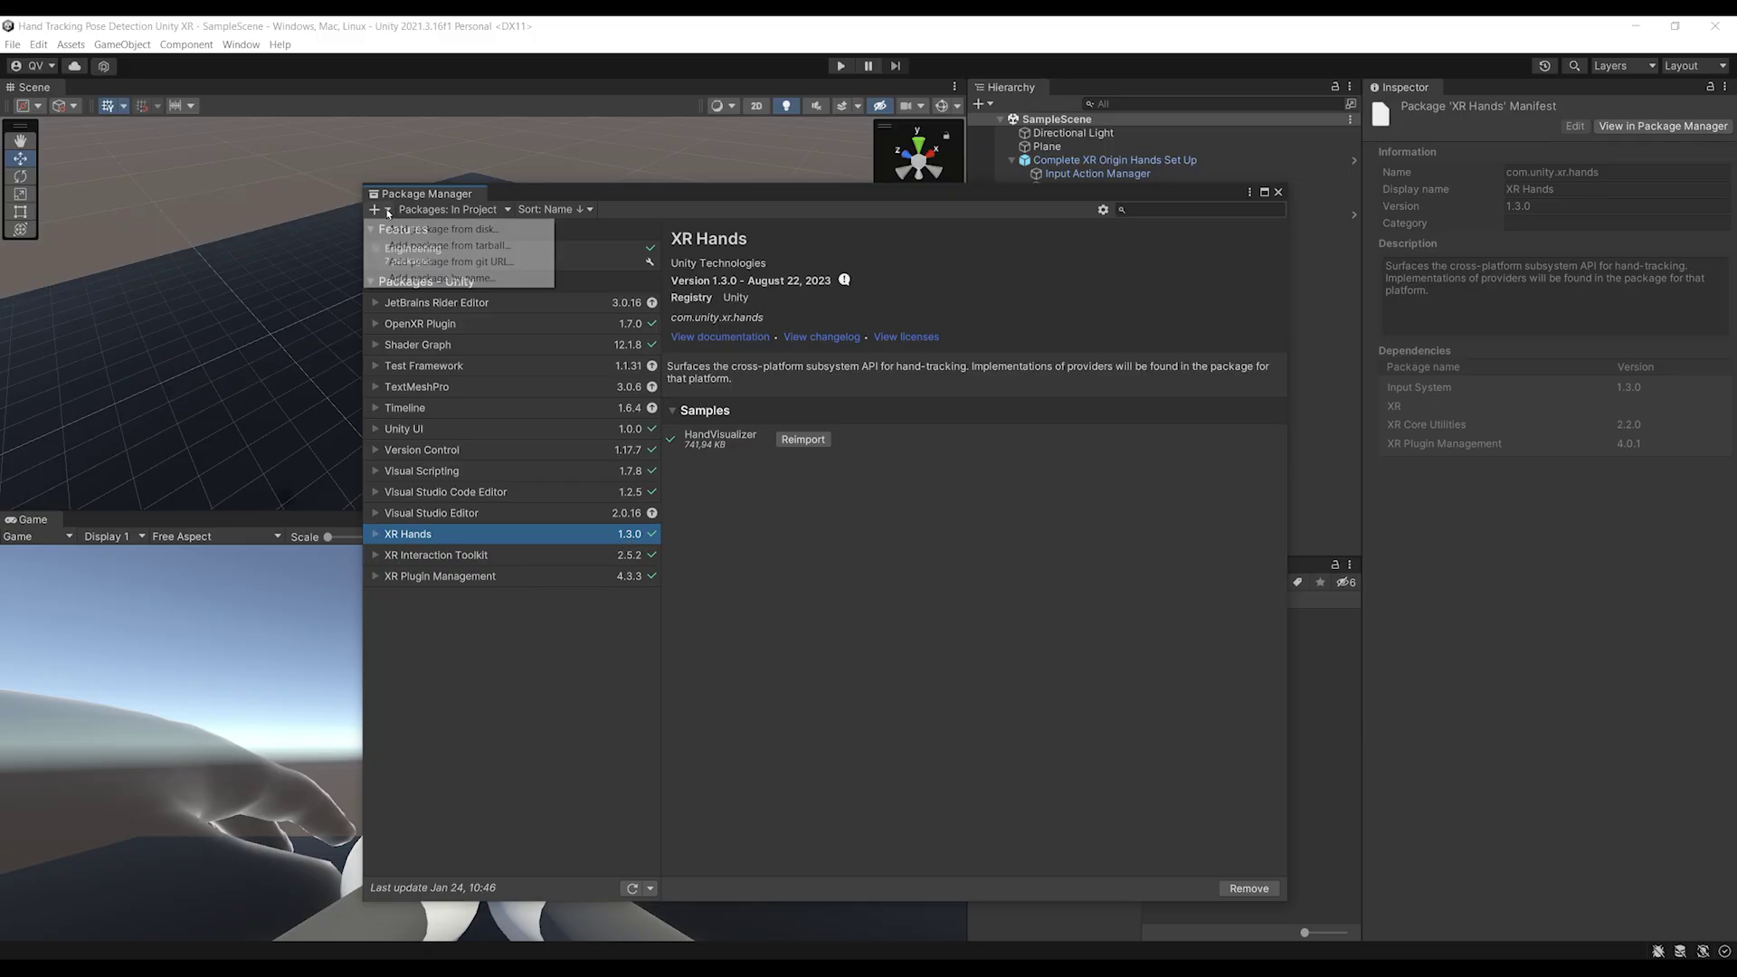
pyautogui.click(433, 279)
pyautogui.write('com')
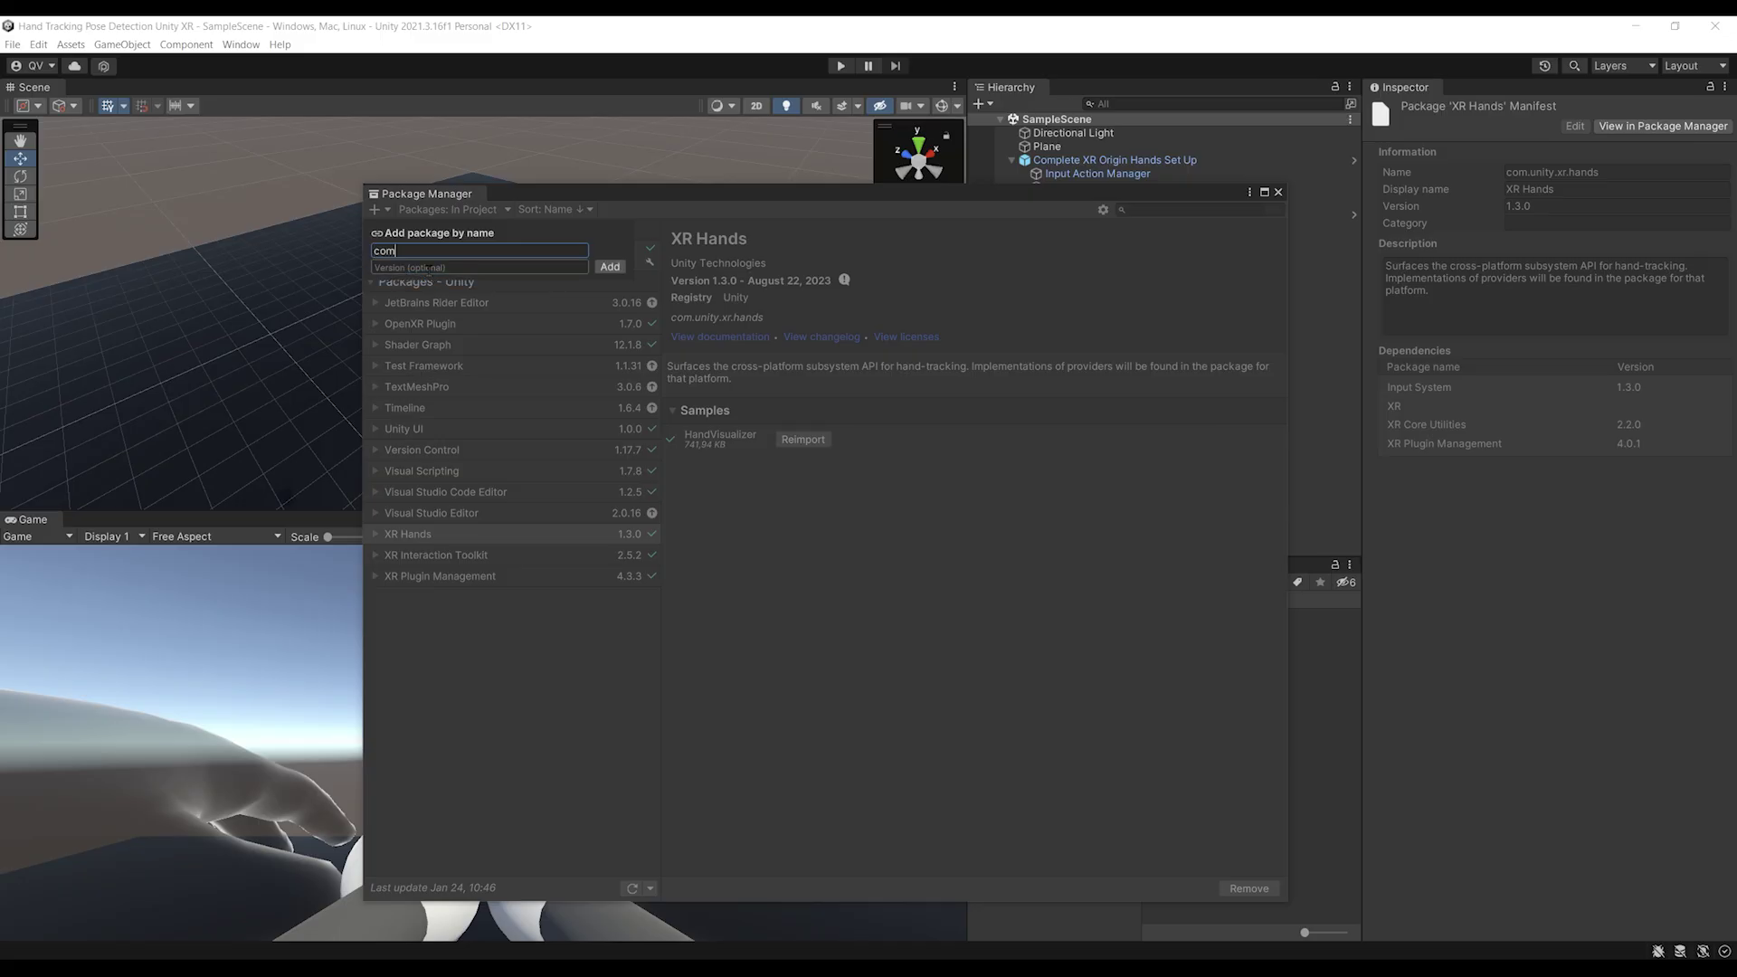
pyautogui.write('.unity.xr.hands')
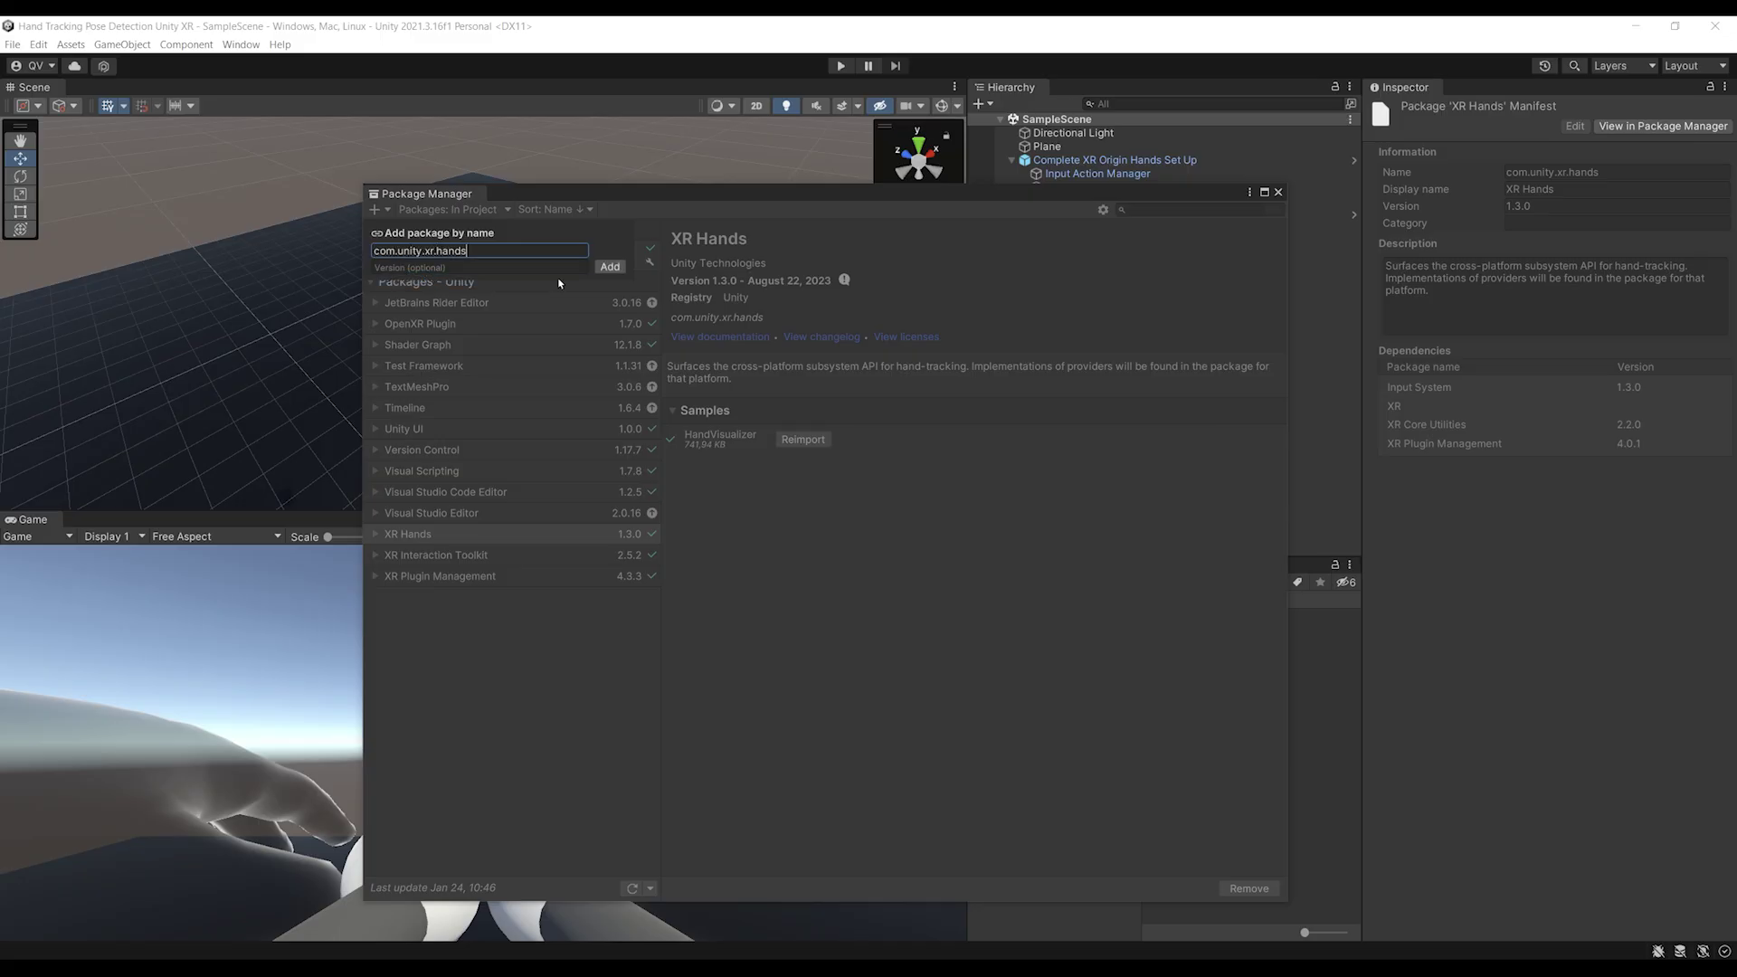
pyautogui.click(614, 265)
pyautogui.click(561, 264)
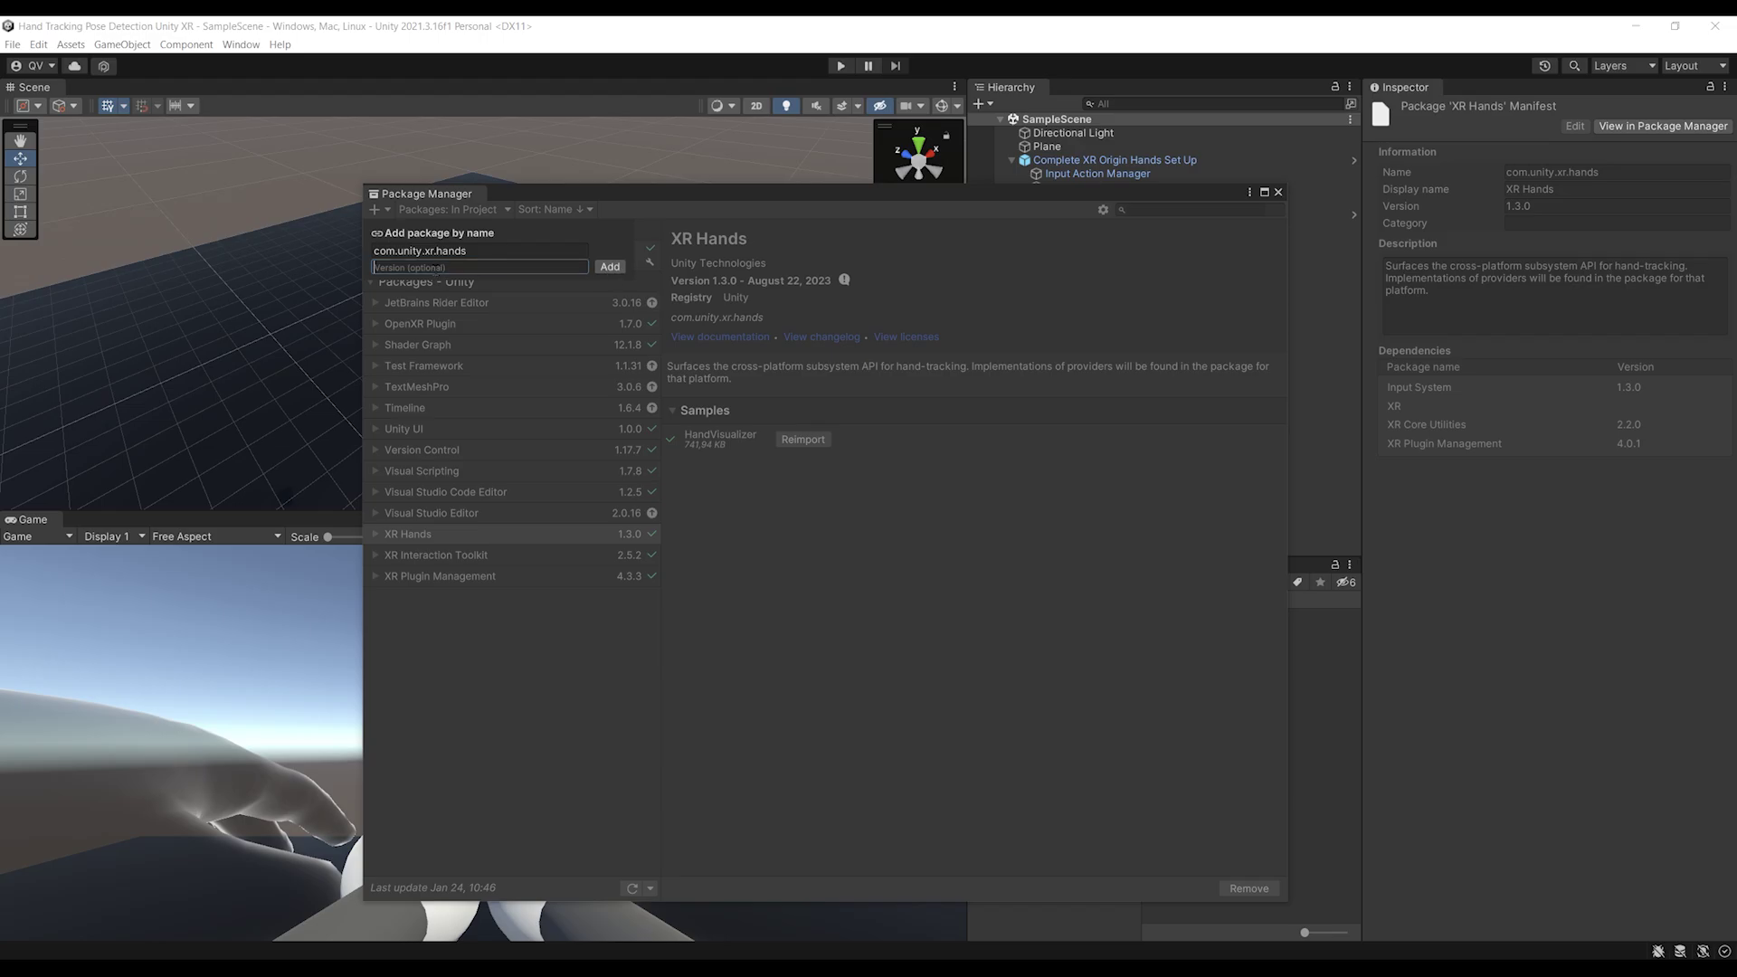
pyautogui.write('1.4.0-pre.1')
pyautogui.click(608, 267)
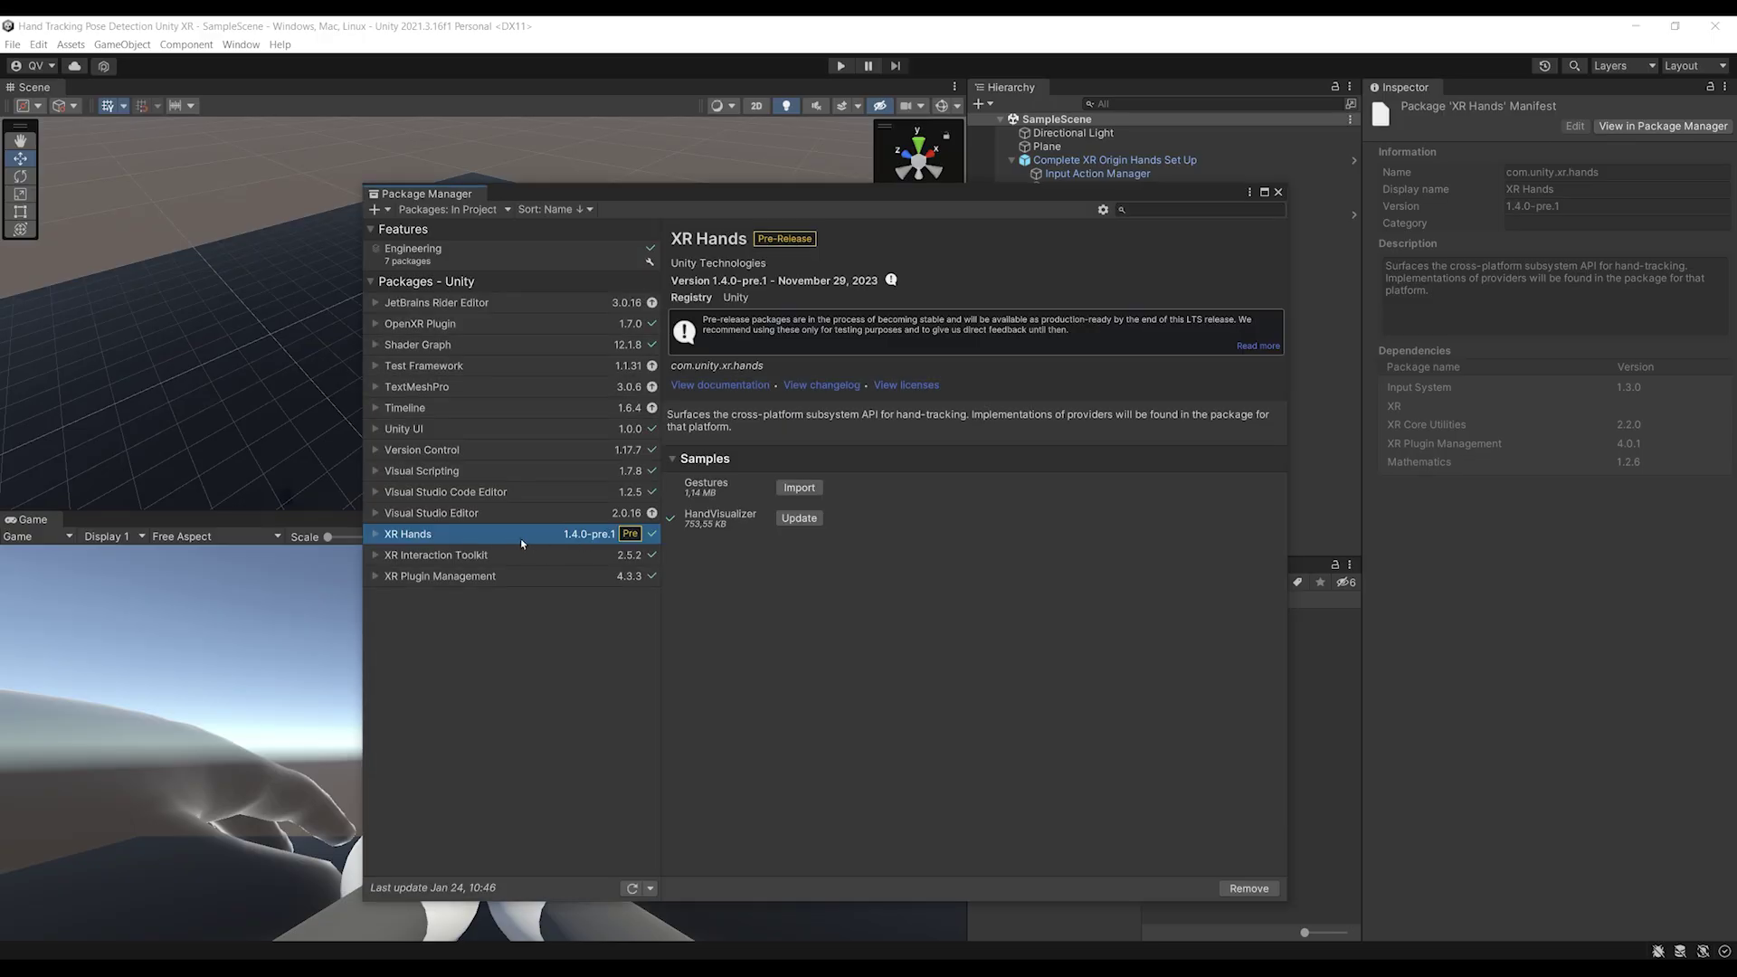
# Step: Update the HandVisualizer sample and import the Gestures sample of the XR Hands package, closing the Package Manager when done
pyautogui.click(612, 558)
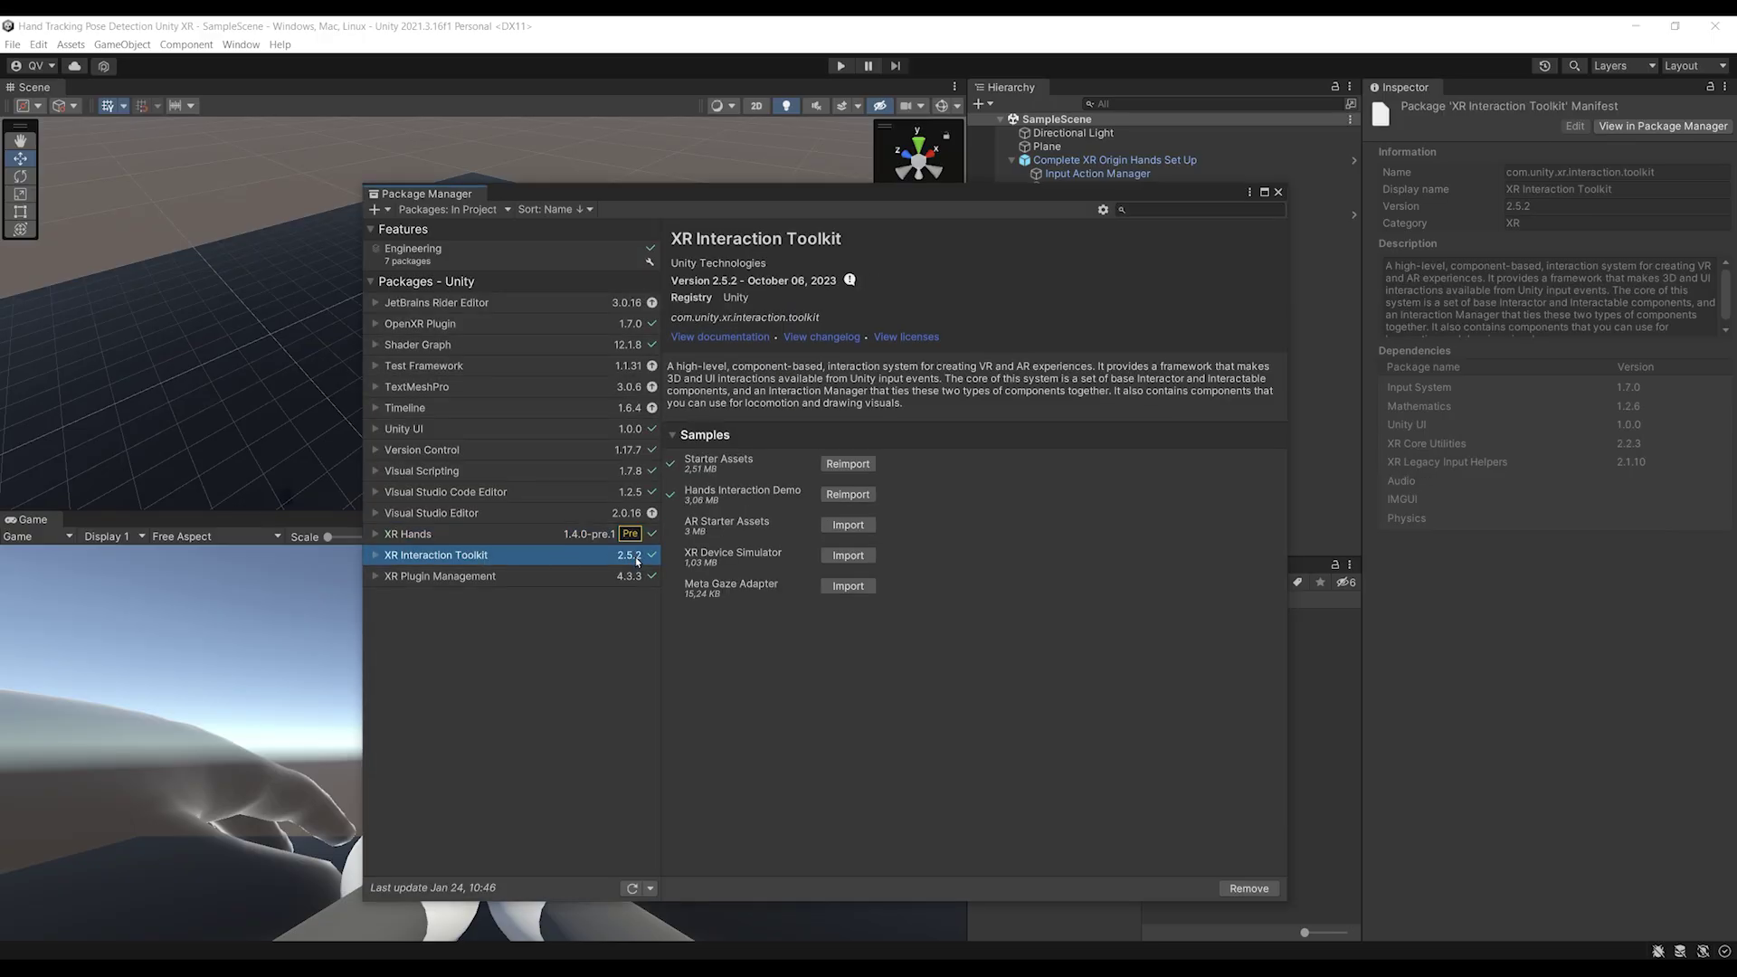
pyautogui.click(506, 535)
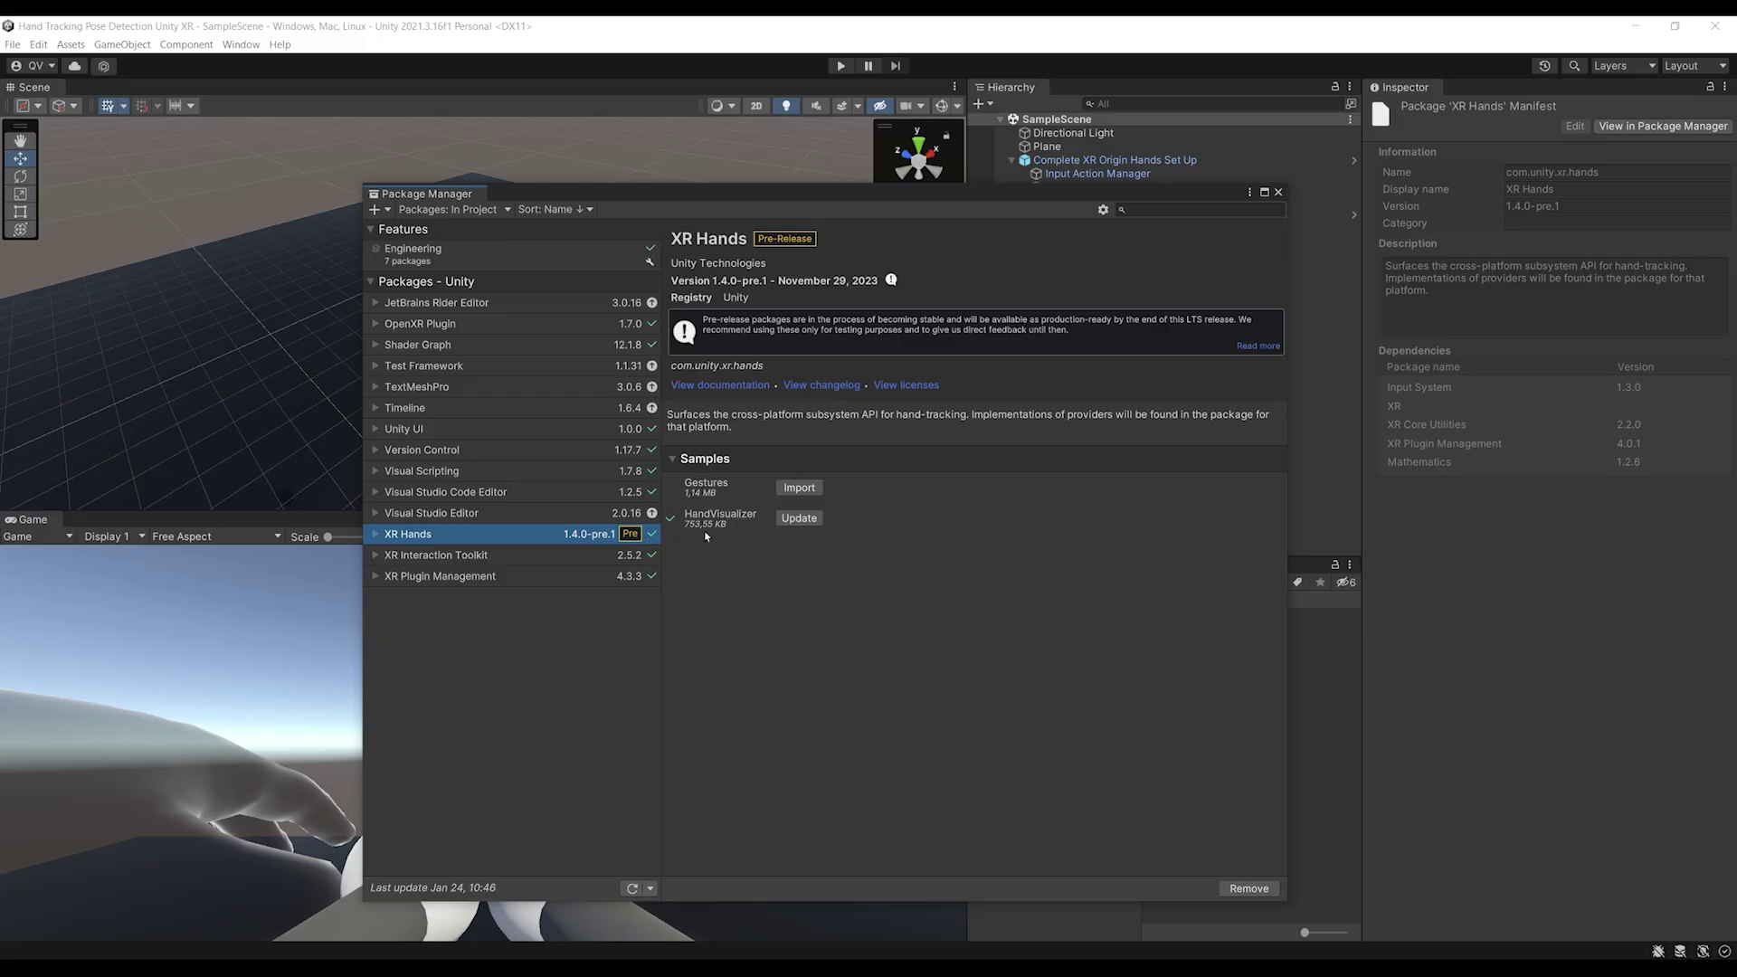
pyautogui.click(799, 519)
pyautogui.click(907, 541)
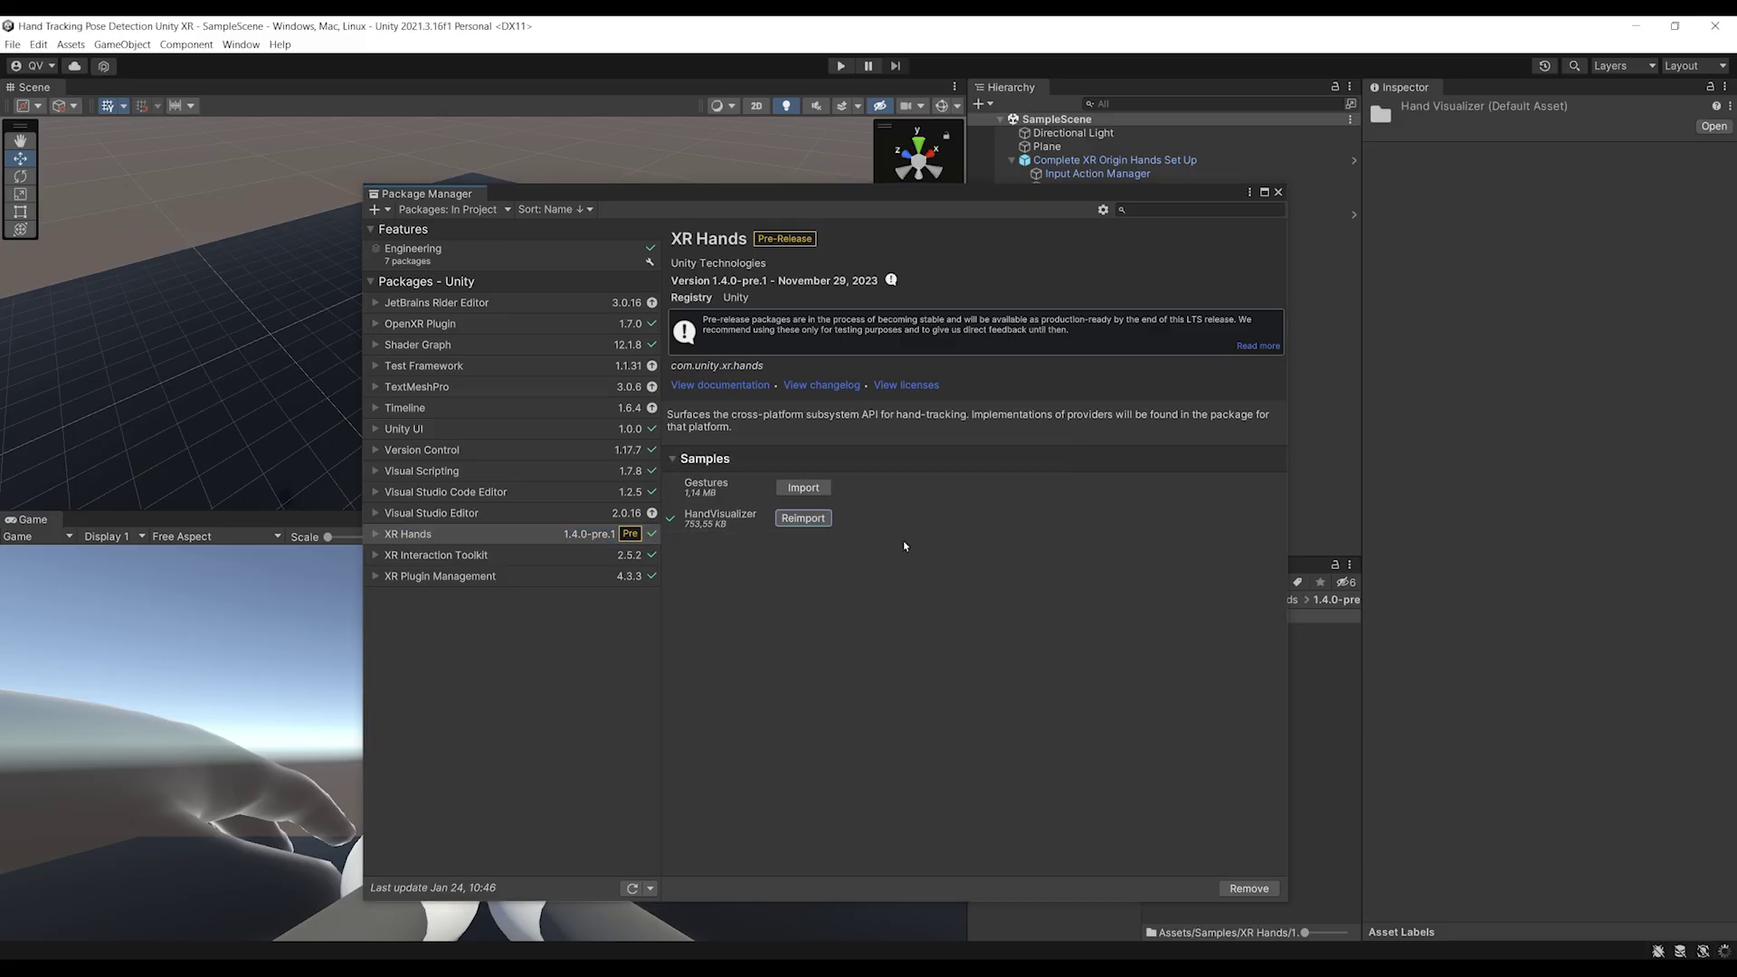
pyautogui.click(803, 489)
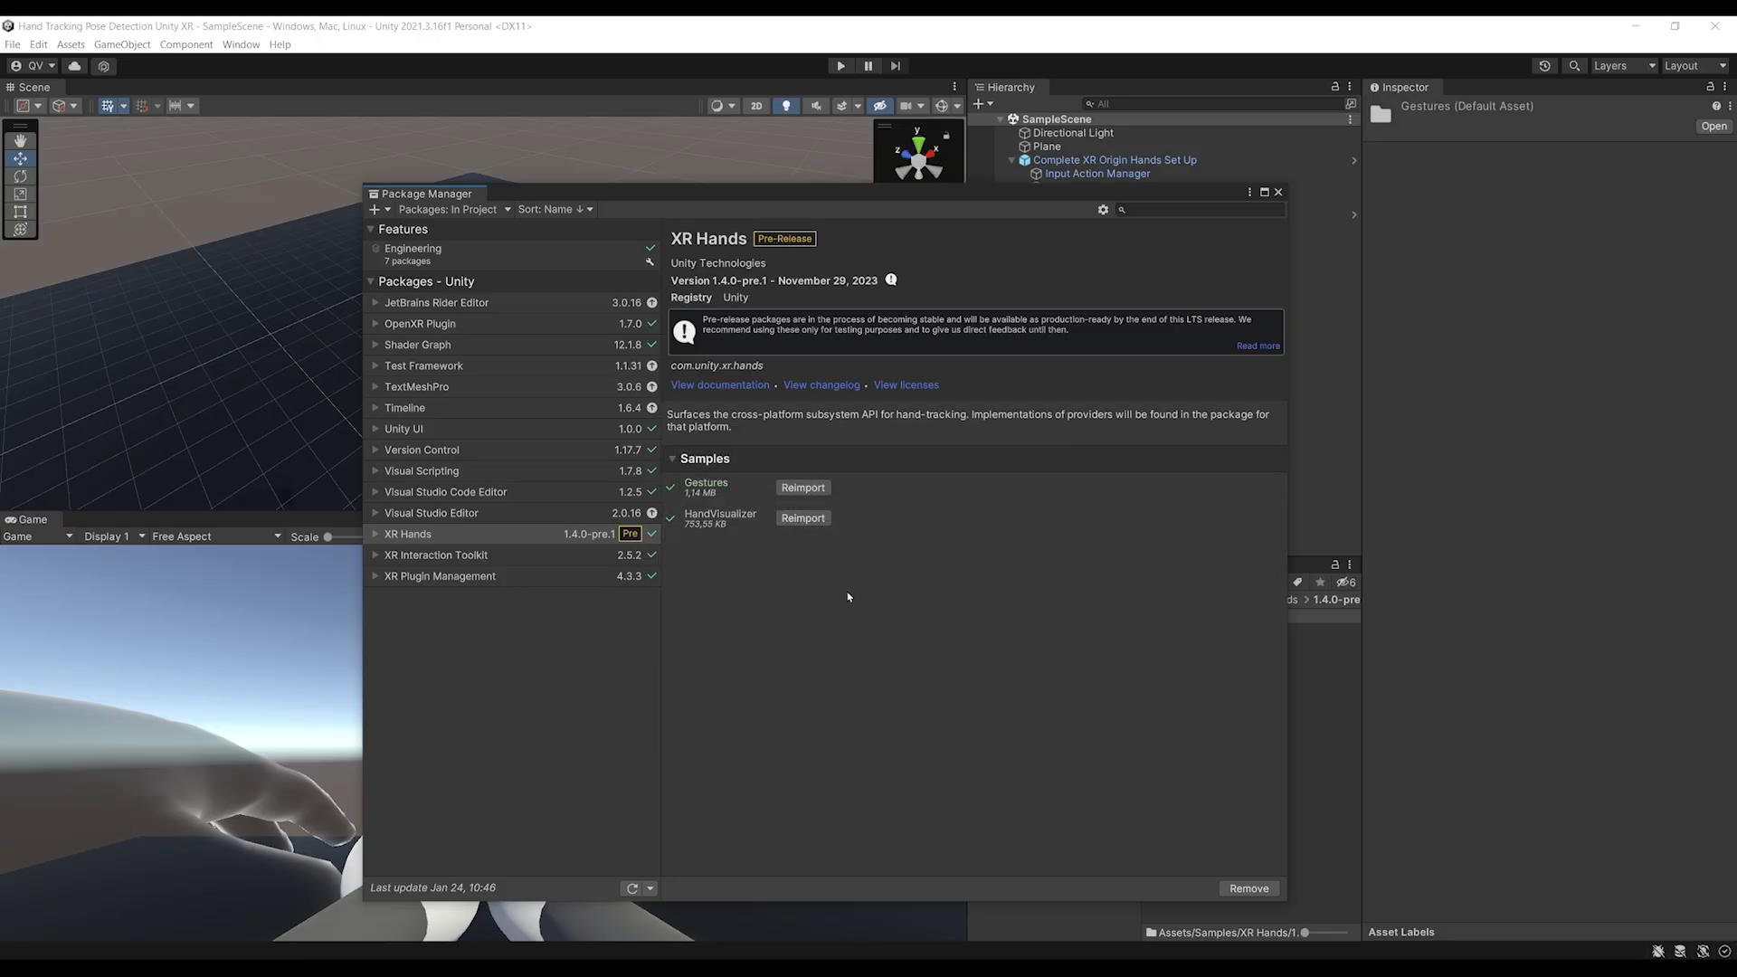
pyautogui.click(1278, 192)
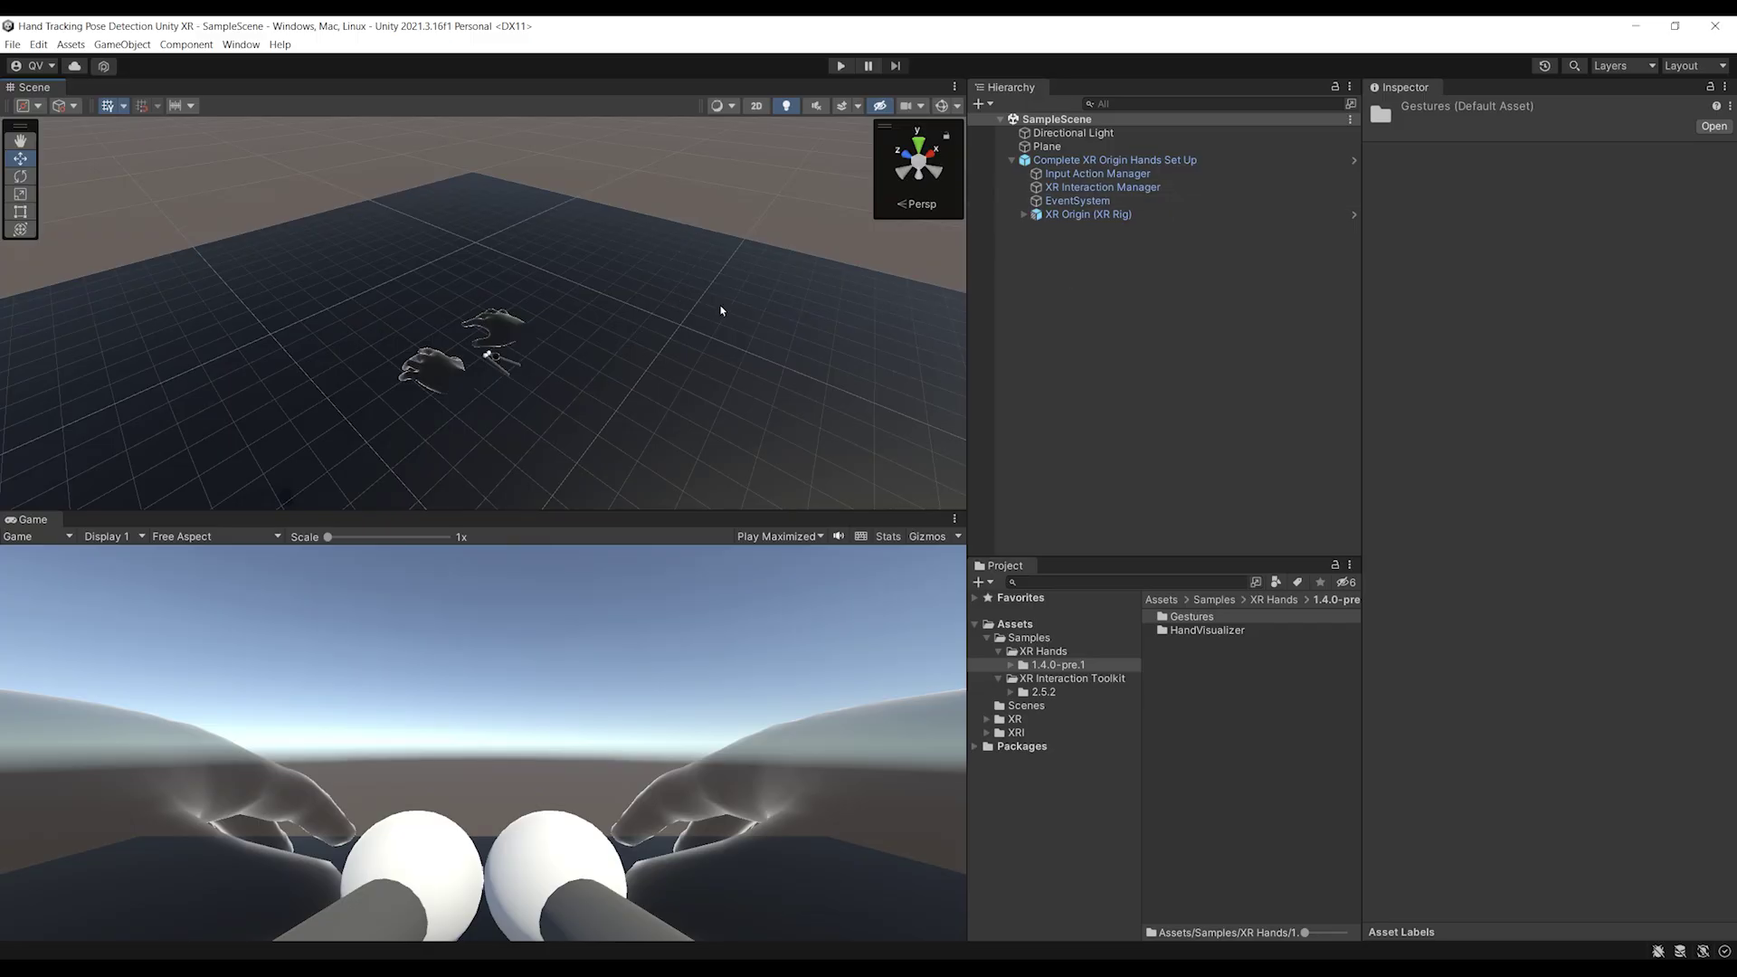
# Step: Open the HandGestures scene from the XR Hands 1.4.0-pre.1 Gestures sample and examine its hands and debug panels
pyautogui.moveTo(731, 314); pyautogui.dragTo(639, 355, button='middle')
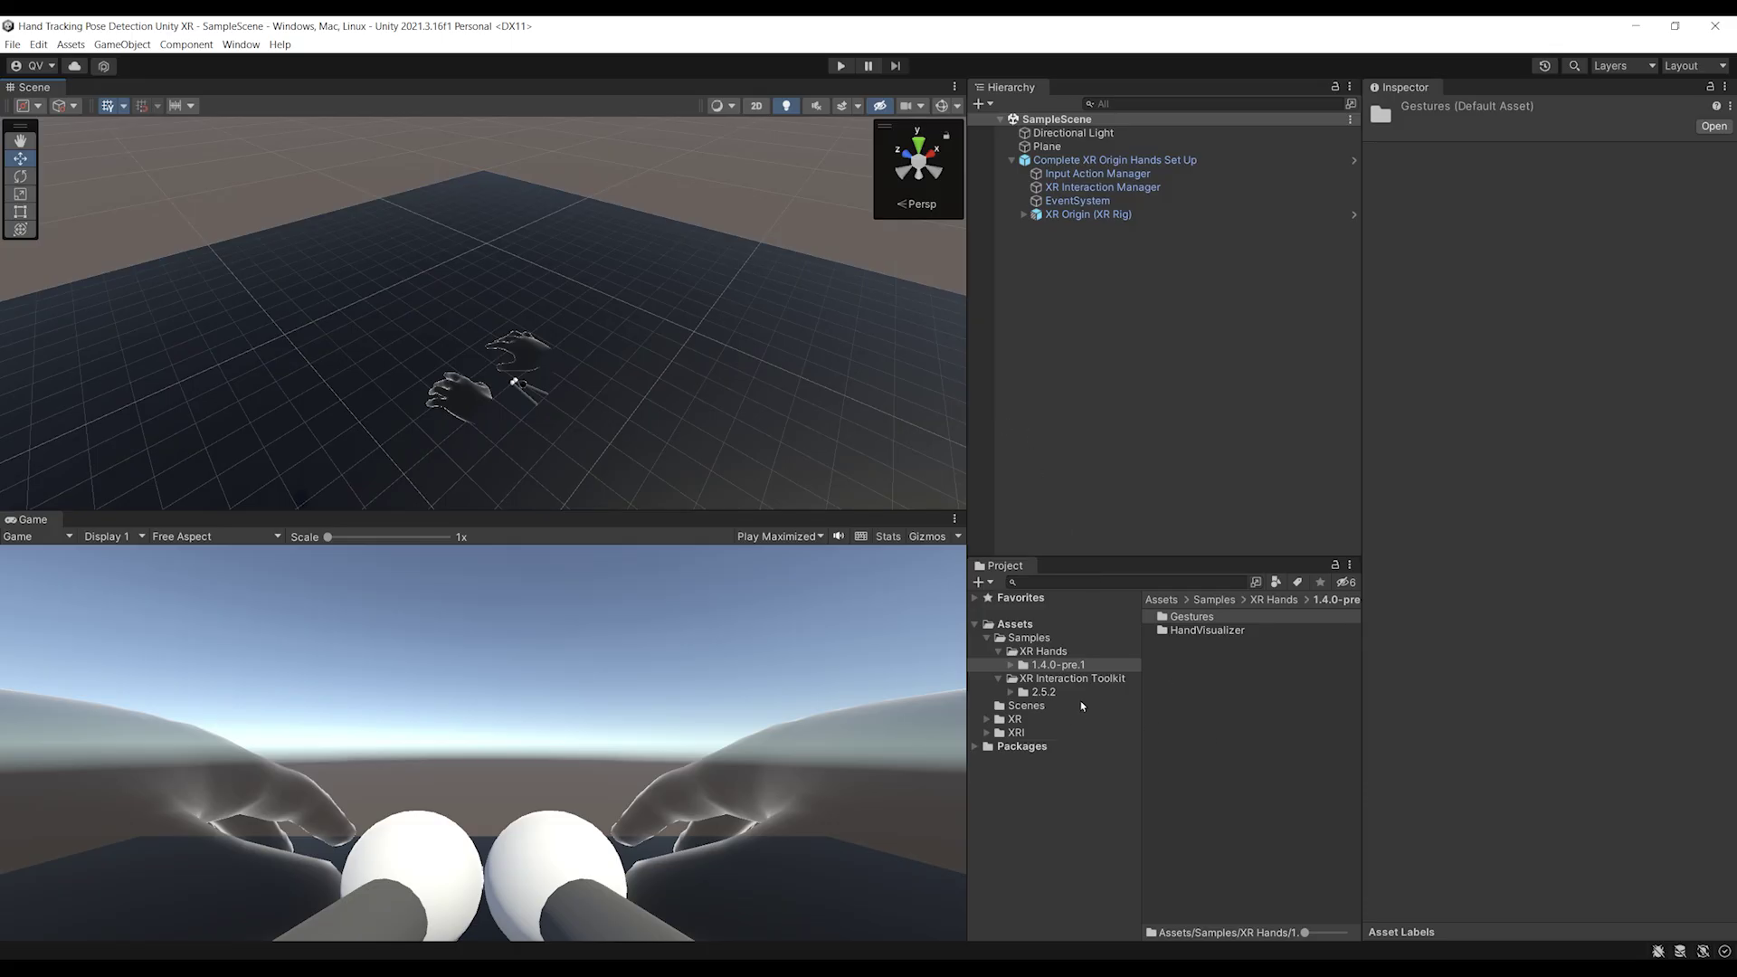
pyautogui.click(1025, 640)
pyautogui.click(1041, 654)
pyautogui.click(1052, 667)
pyautogui.doubleClick(1175, 619)
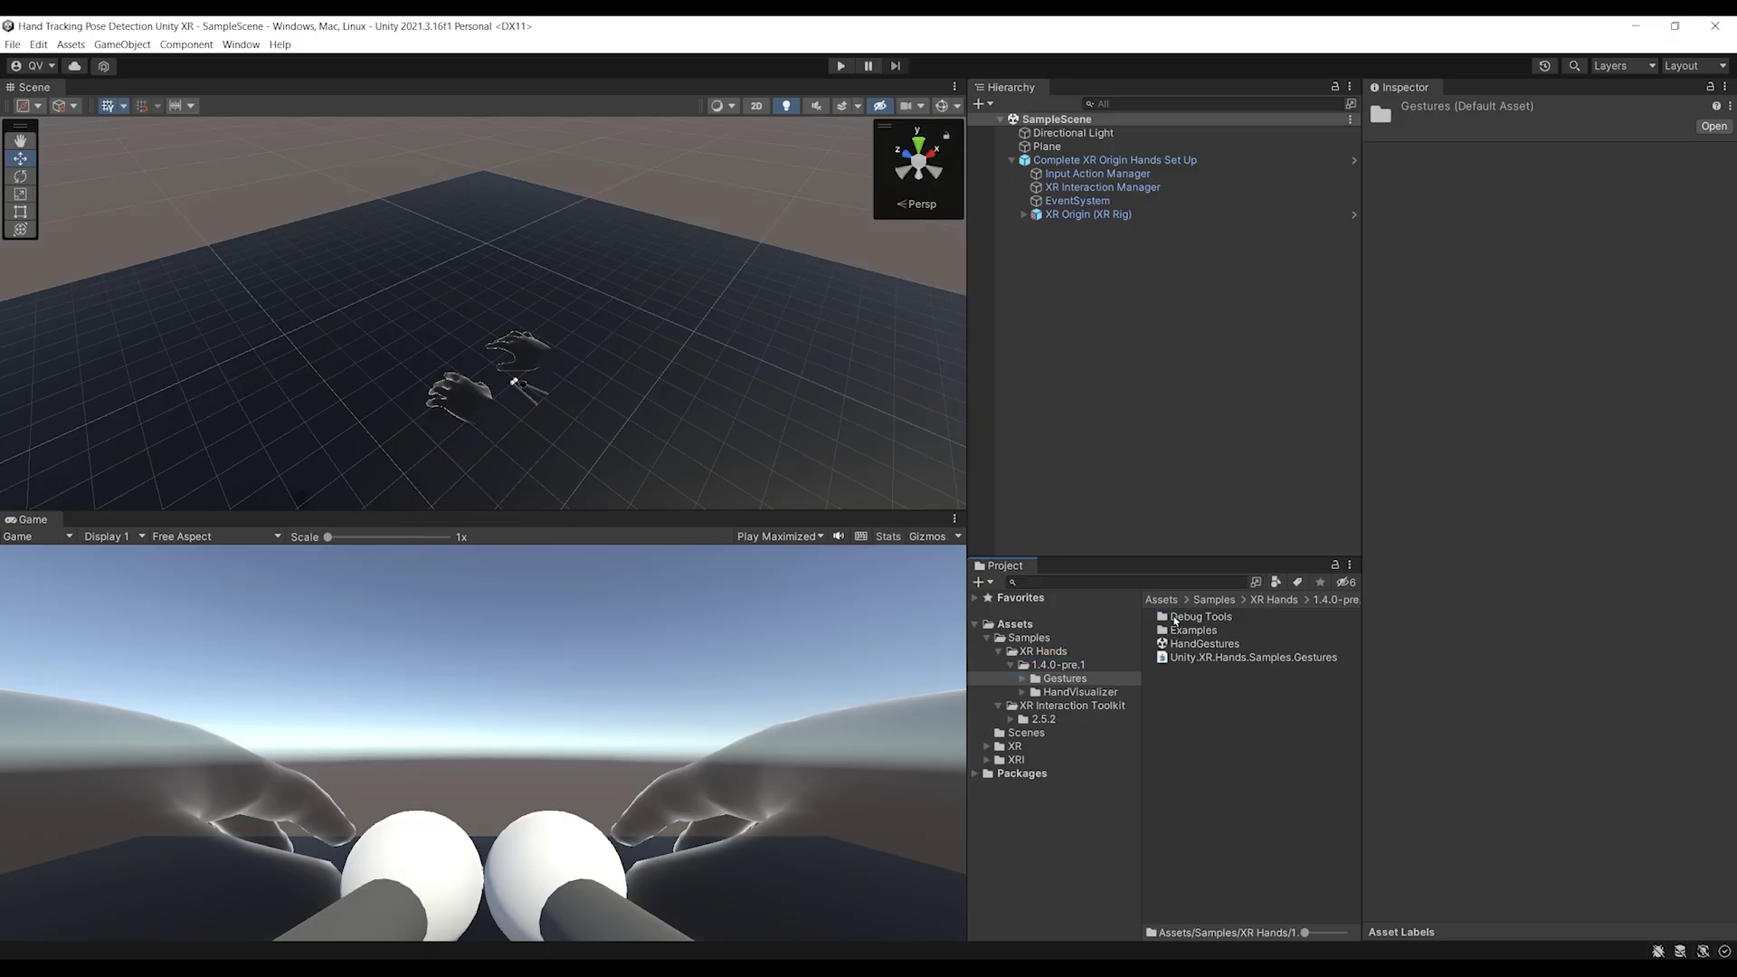
pyautogui.doubleClick(1198, 644)
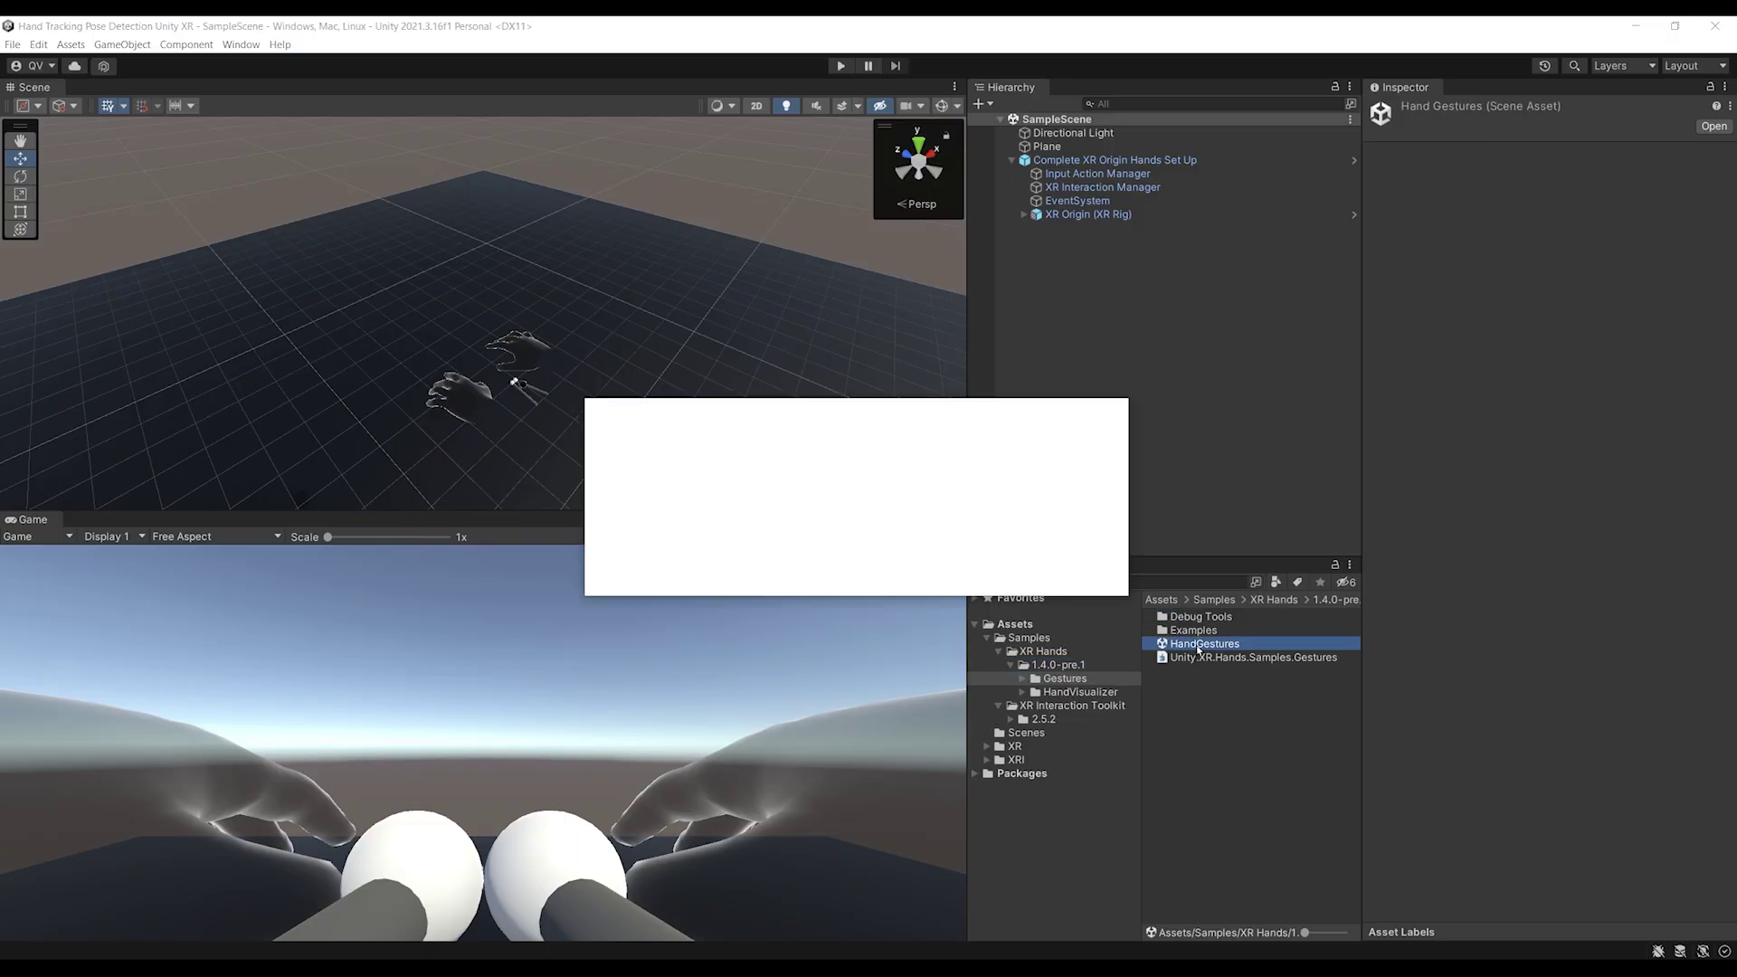
pyautogui.click(873, 488)
pyautogui.moveTo(796, 426); pyautogui.dragTo(542, 340, button='right')
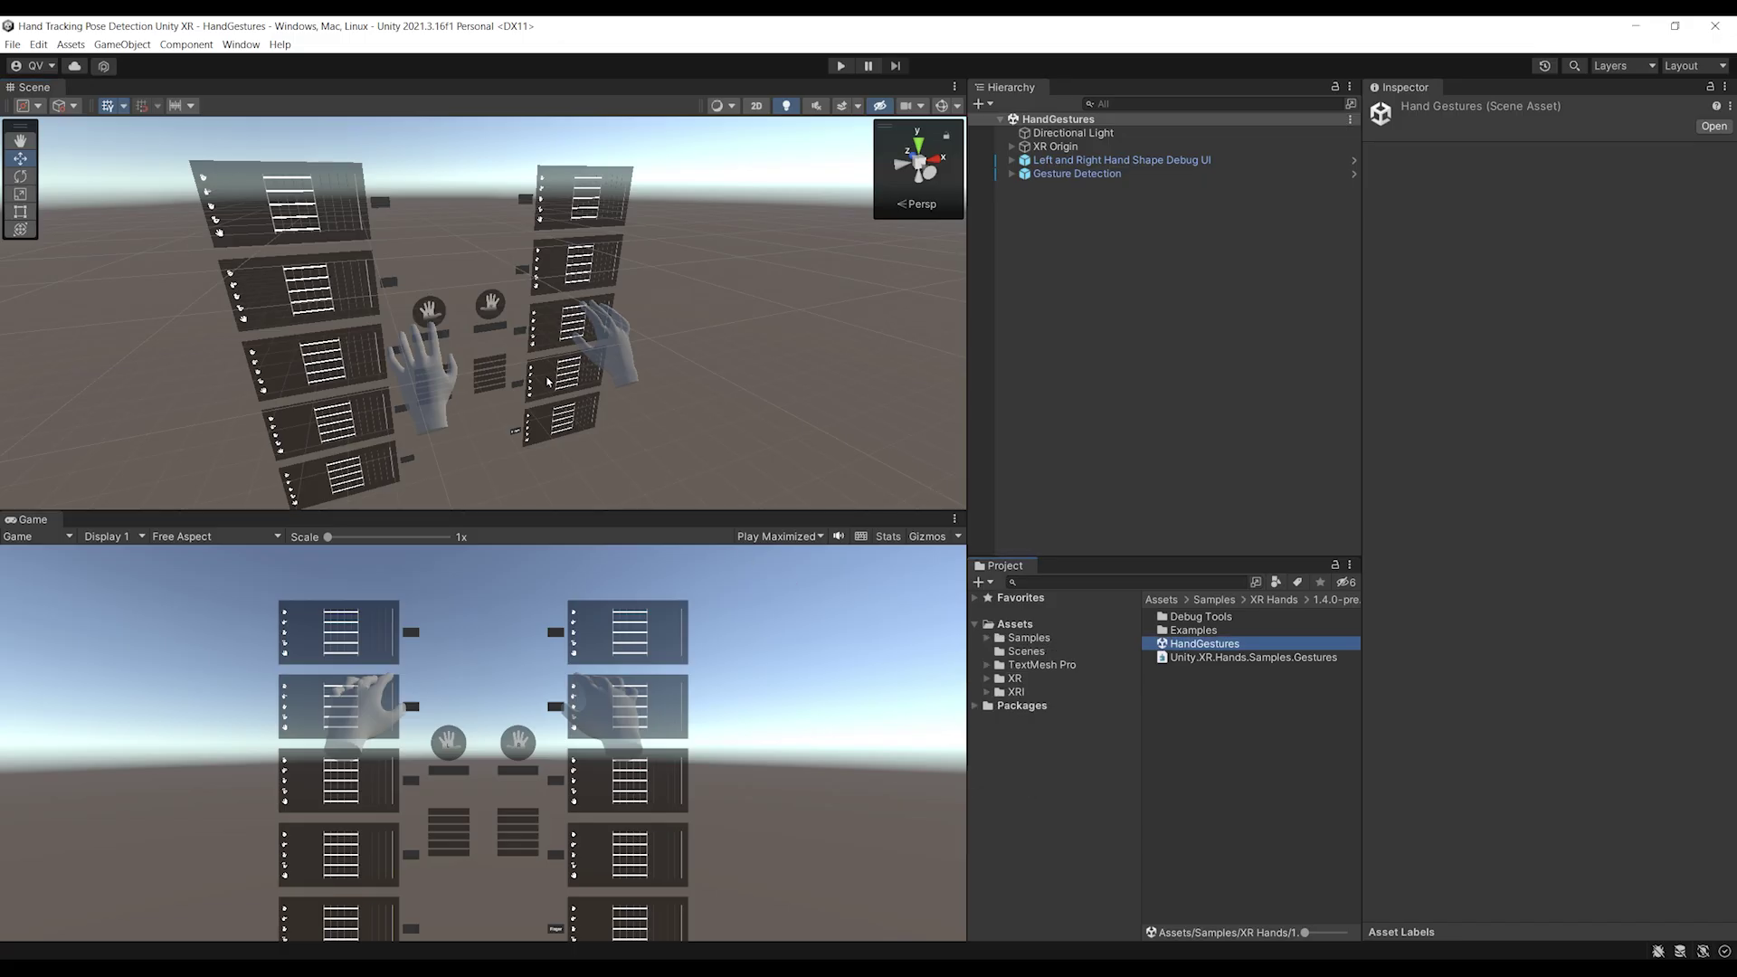
pyautogui.moveTo(547, 382); pyautogui.dragTo(680, 375, button='right')
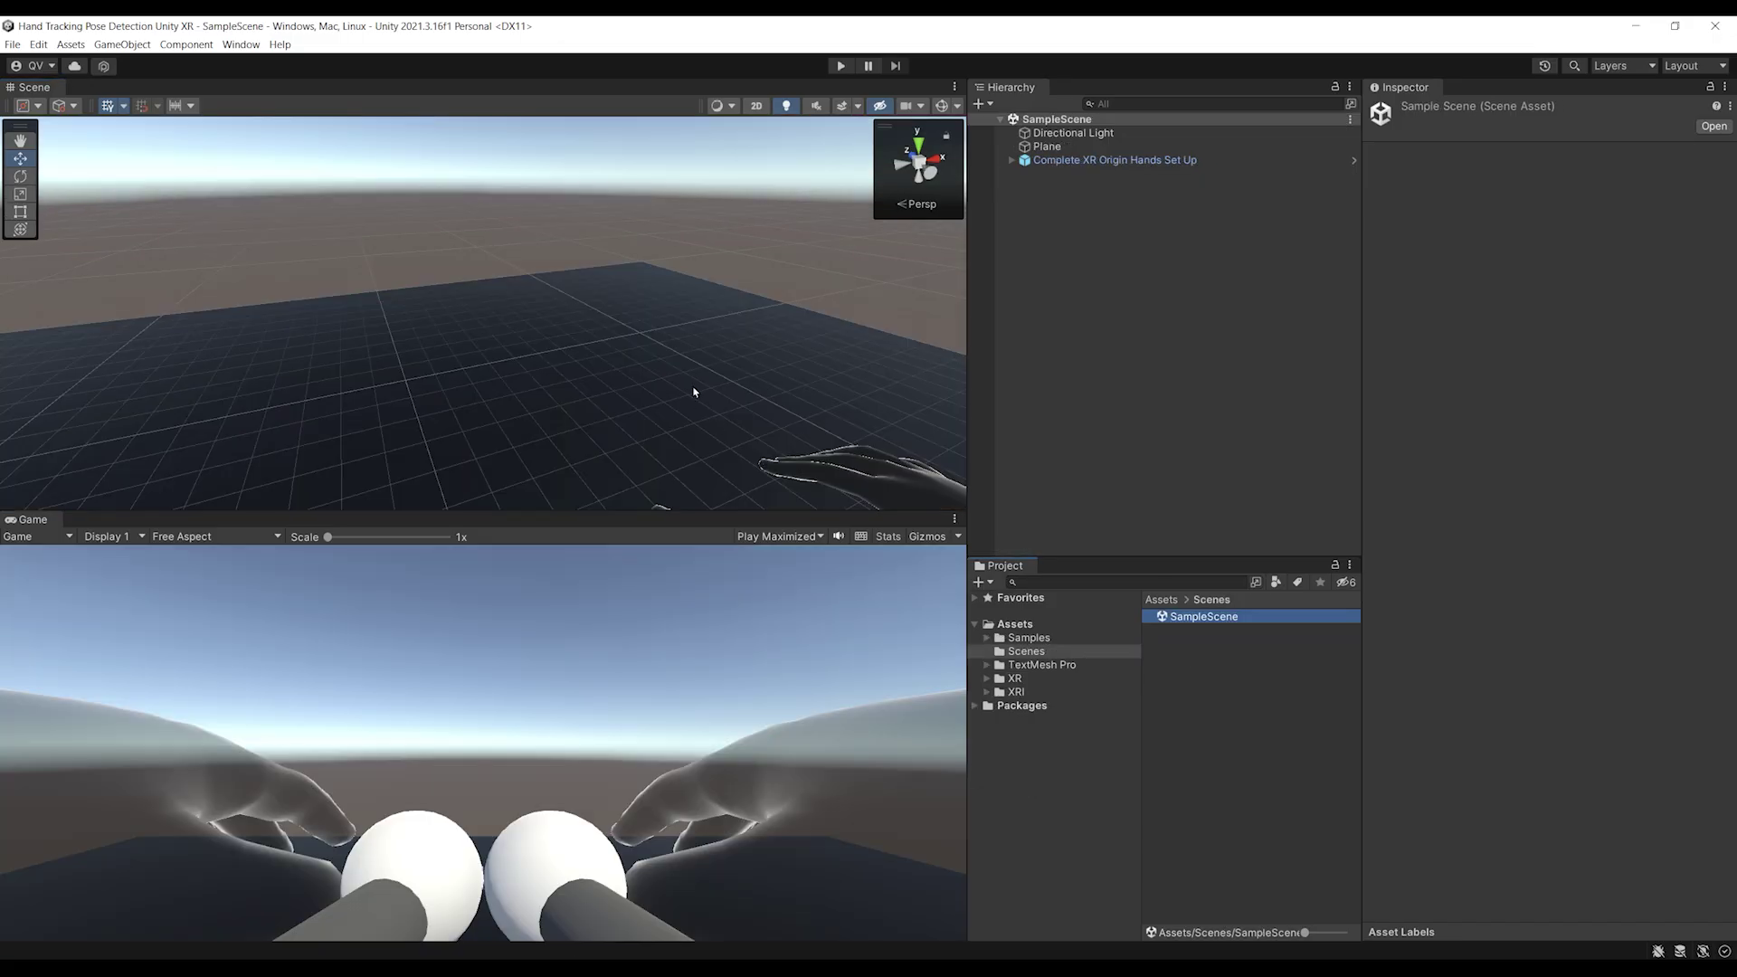
# Step: Create an empty object named Hand Gesture Detection at the root of SampleScene
pyautogui.moveTo(688, 360); pyautogui.dragTo(522, 312, button='right')
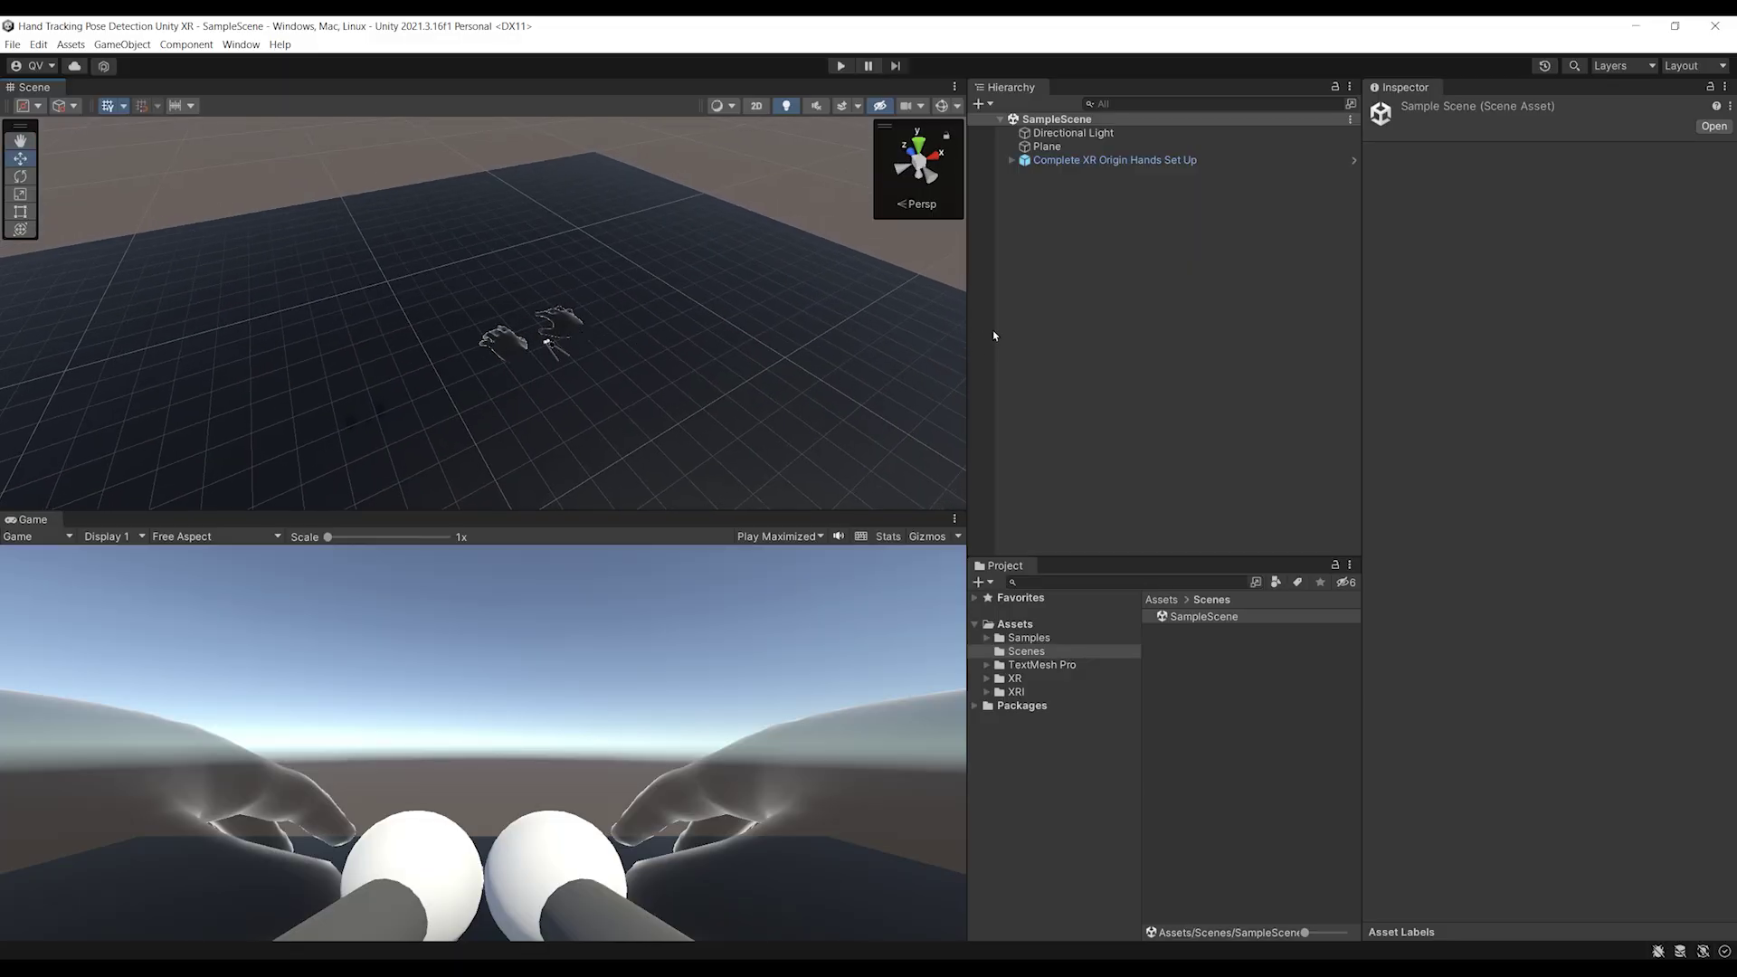
pyautogui.click(1026, 237)
pyautogui.rightClick(1035, 180)
pyautogui.click(1111, 354)
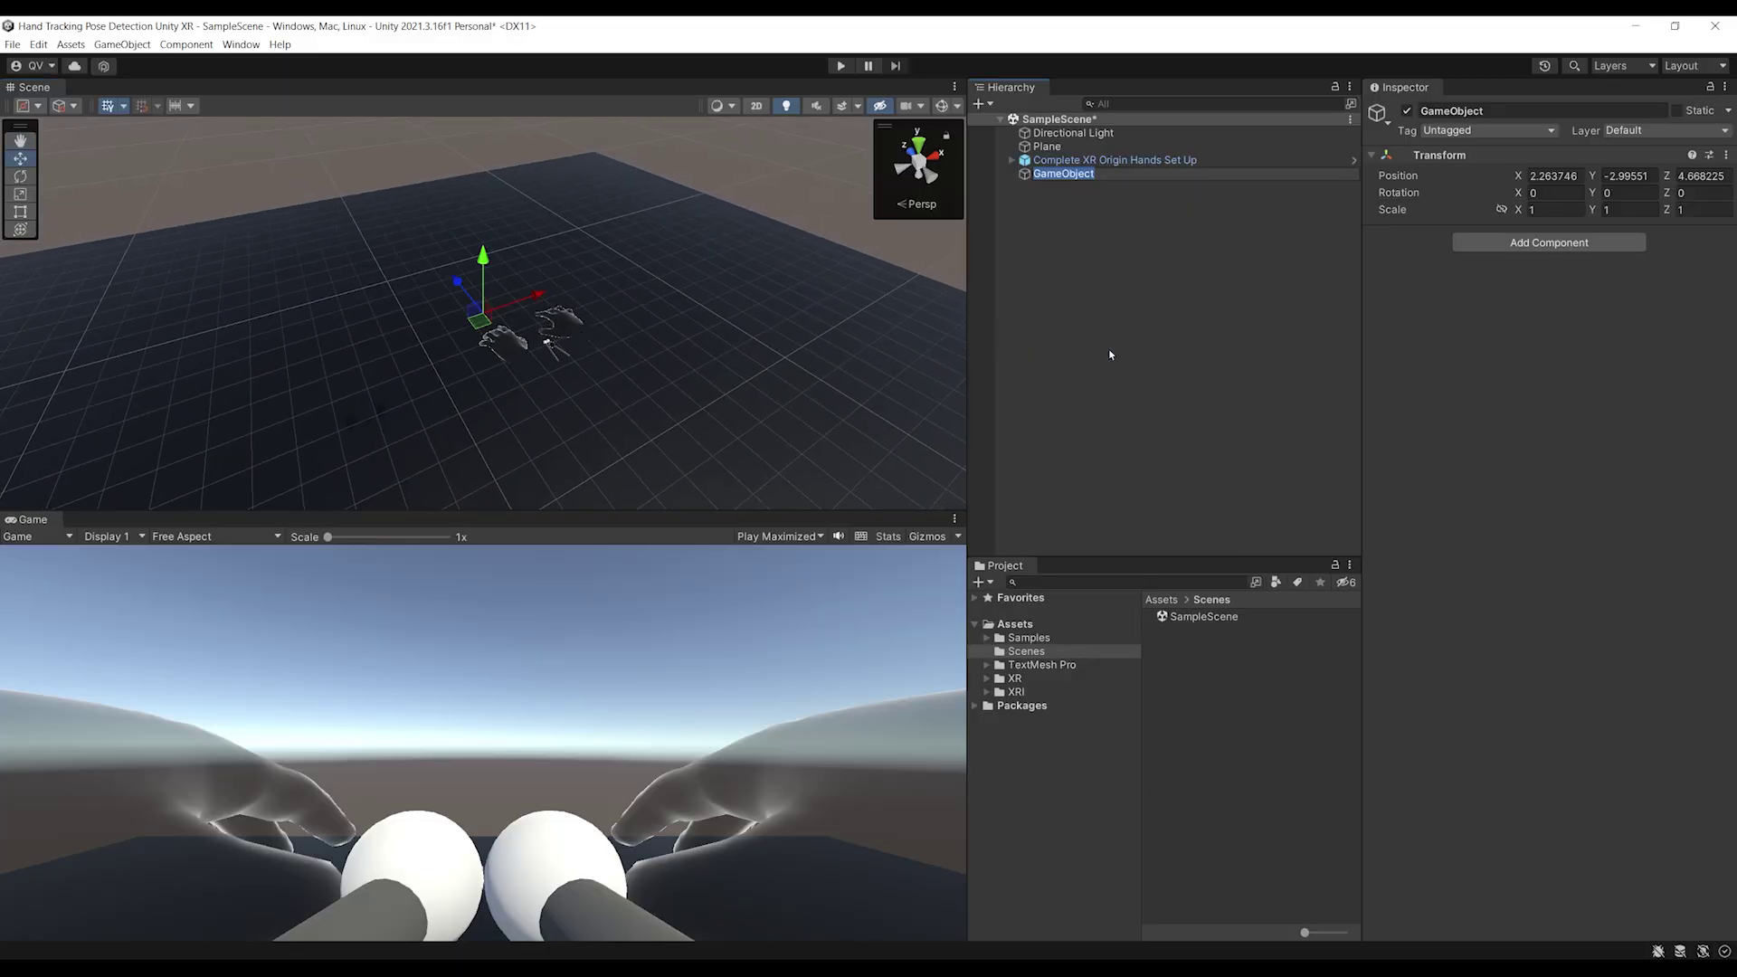
pyautogui.write('Hand Gesture Detection')
pyautogui.press('Return')
# Step: Reset the transform of the Hand Gesture Detection object and save the scene
pyautogui.rightClick(1561, 156)
pyautogui.click(1592, 172)
pyautogui.hotkey('ctrl', 's')
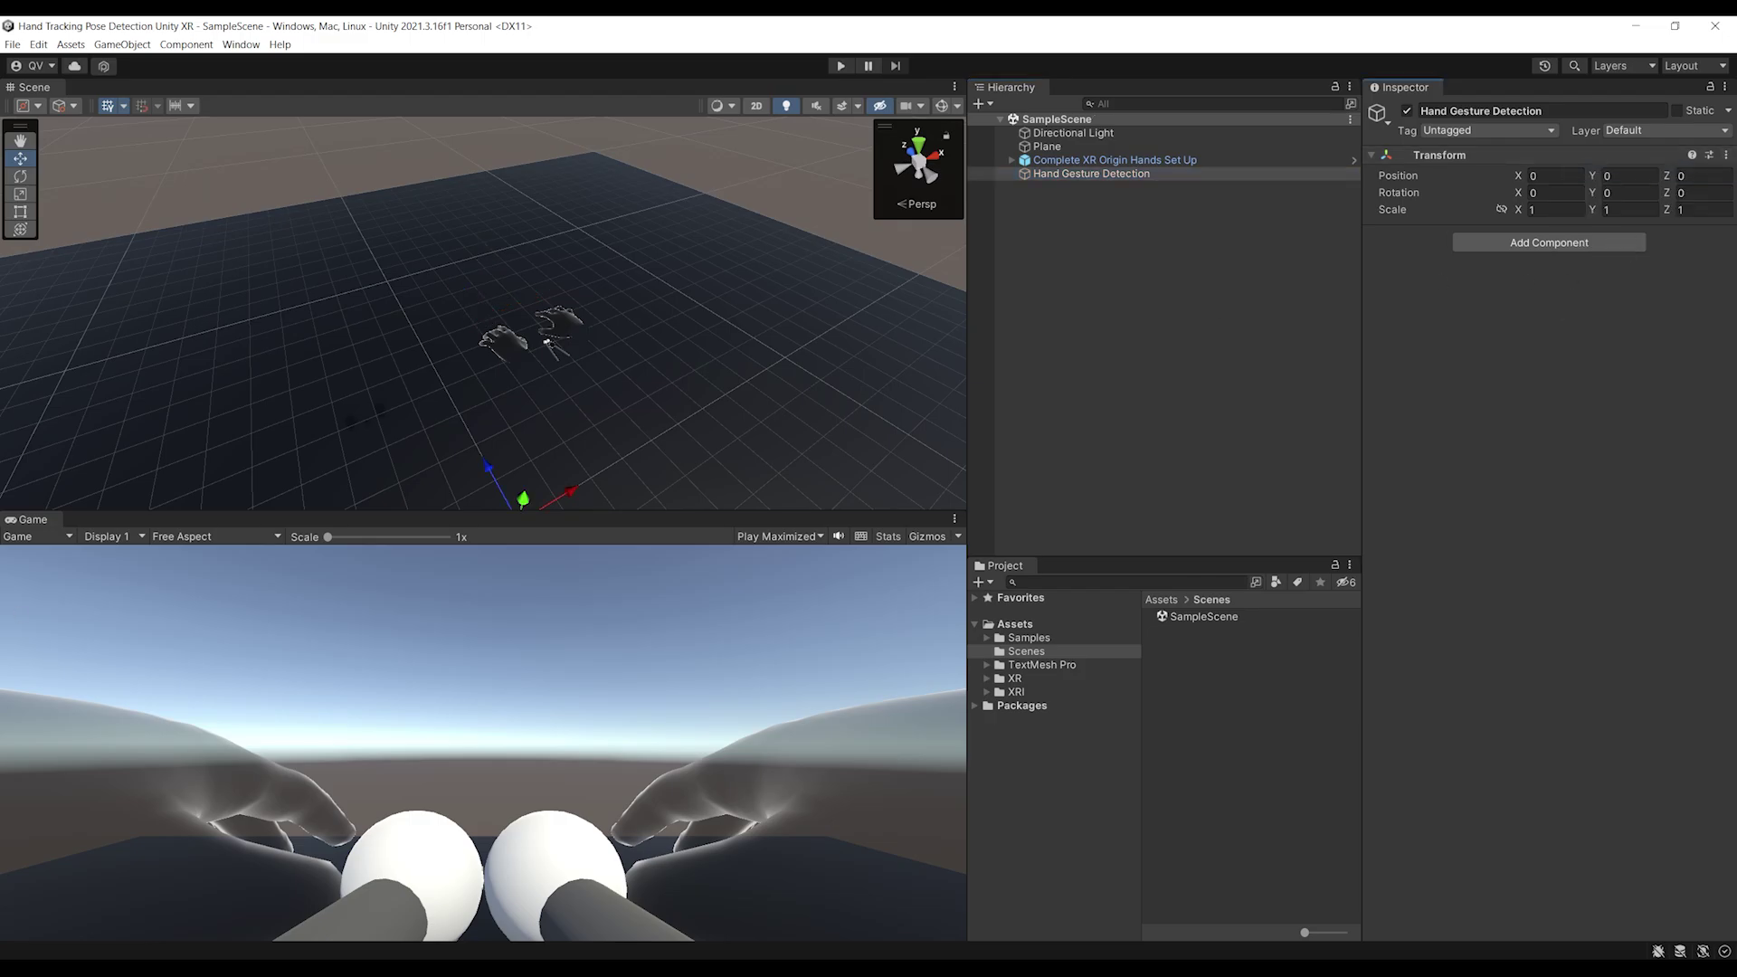
# Step: Add an empty child object named Right Hand under Hand Gesture Detection
pyautogui.rightClick(1056, 178)
pyautogui.click(1129, 345)
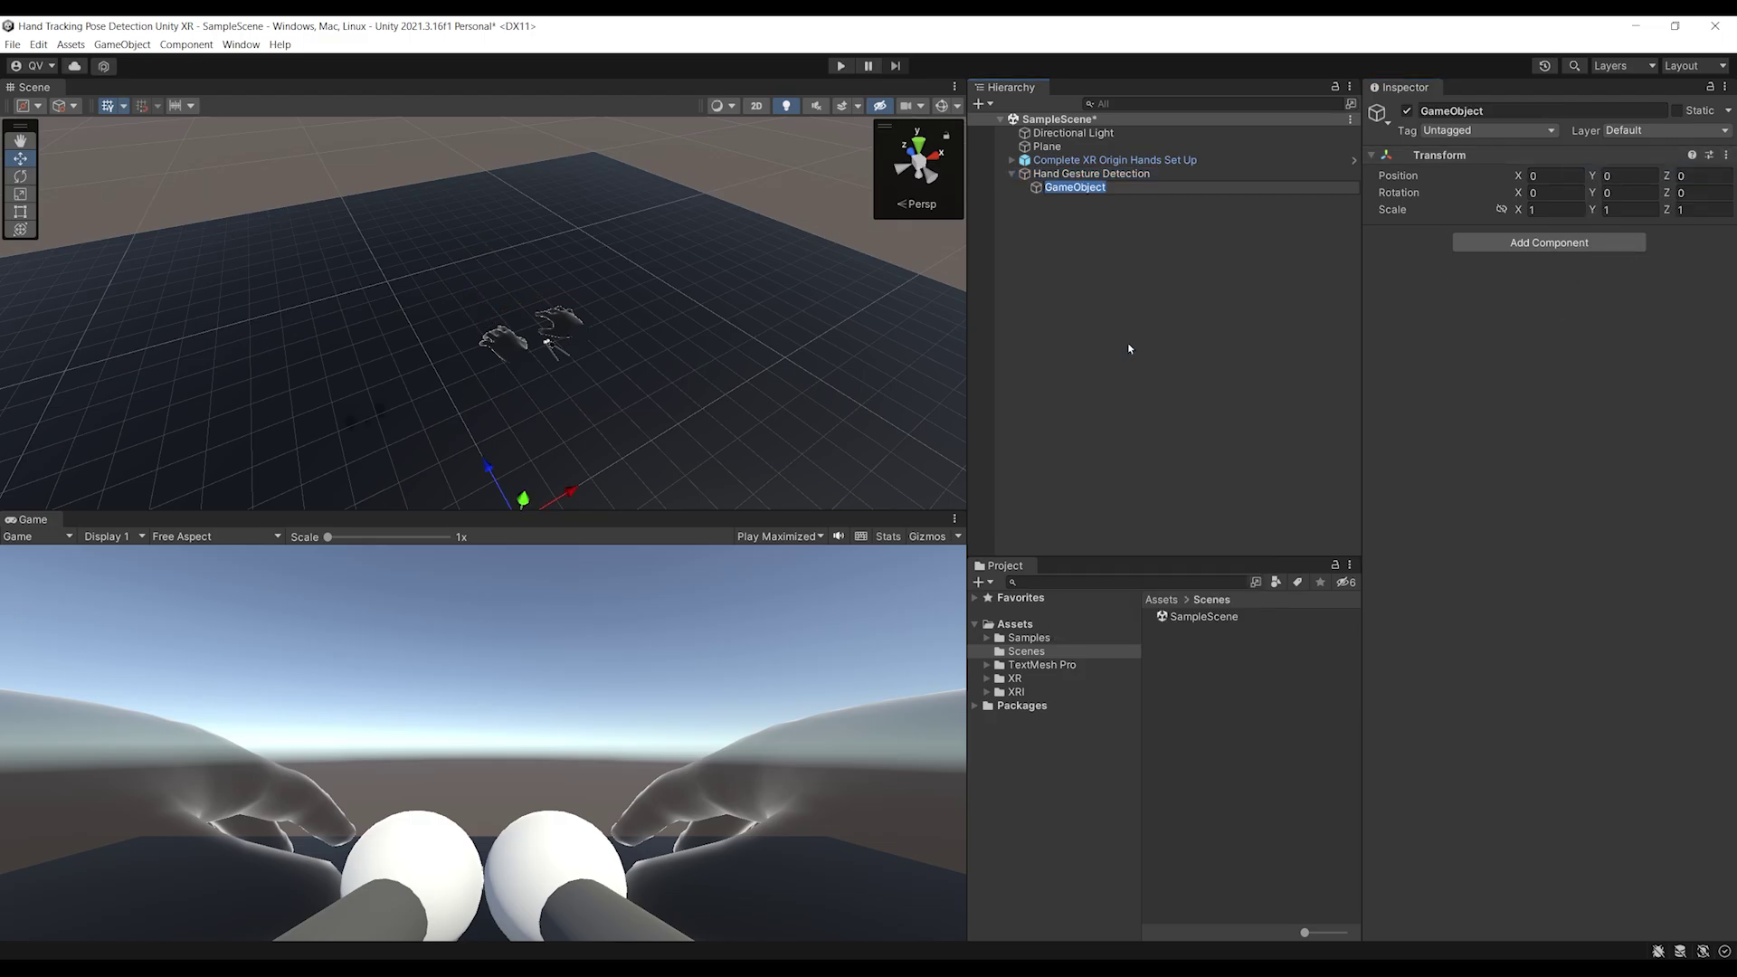
pyautogui.write('Right Hand')
pyautogui.press('Return')
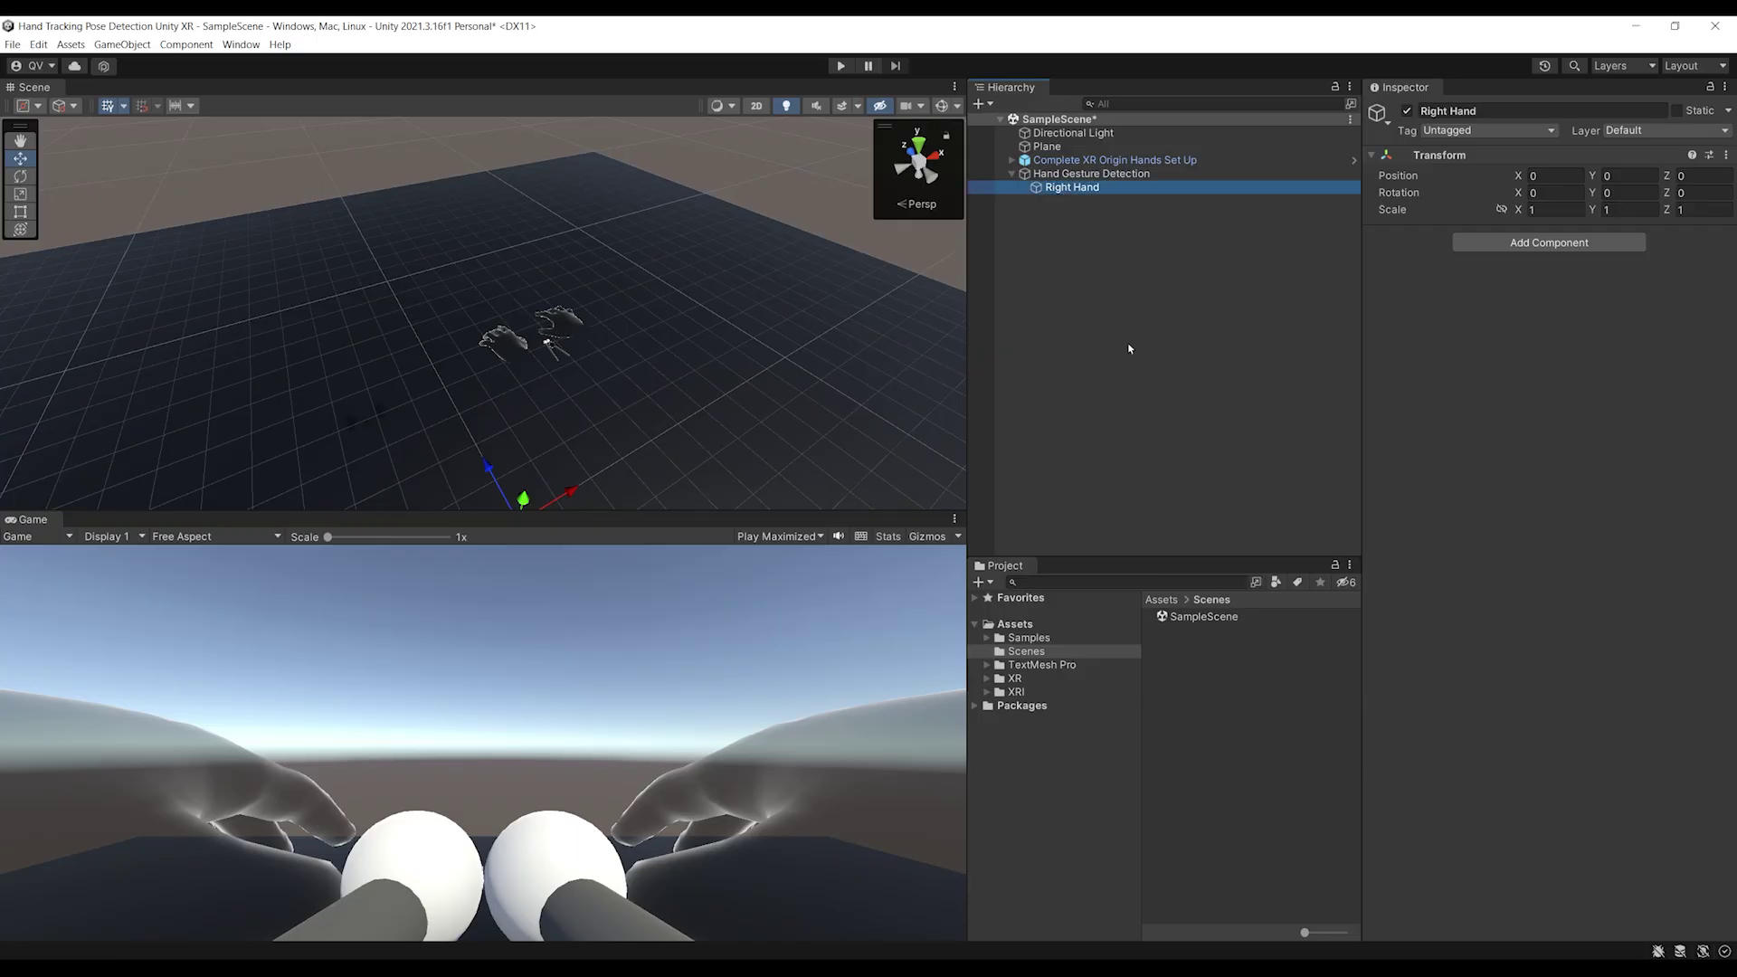
# Step: Duplicate the Right Hand object and rename the copy as Left Hand
pyautogui.hotkey('ctrl', 'd')
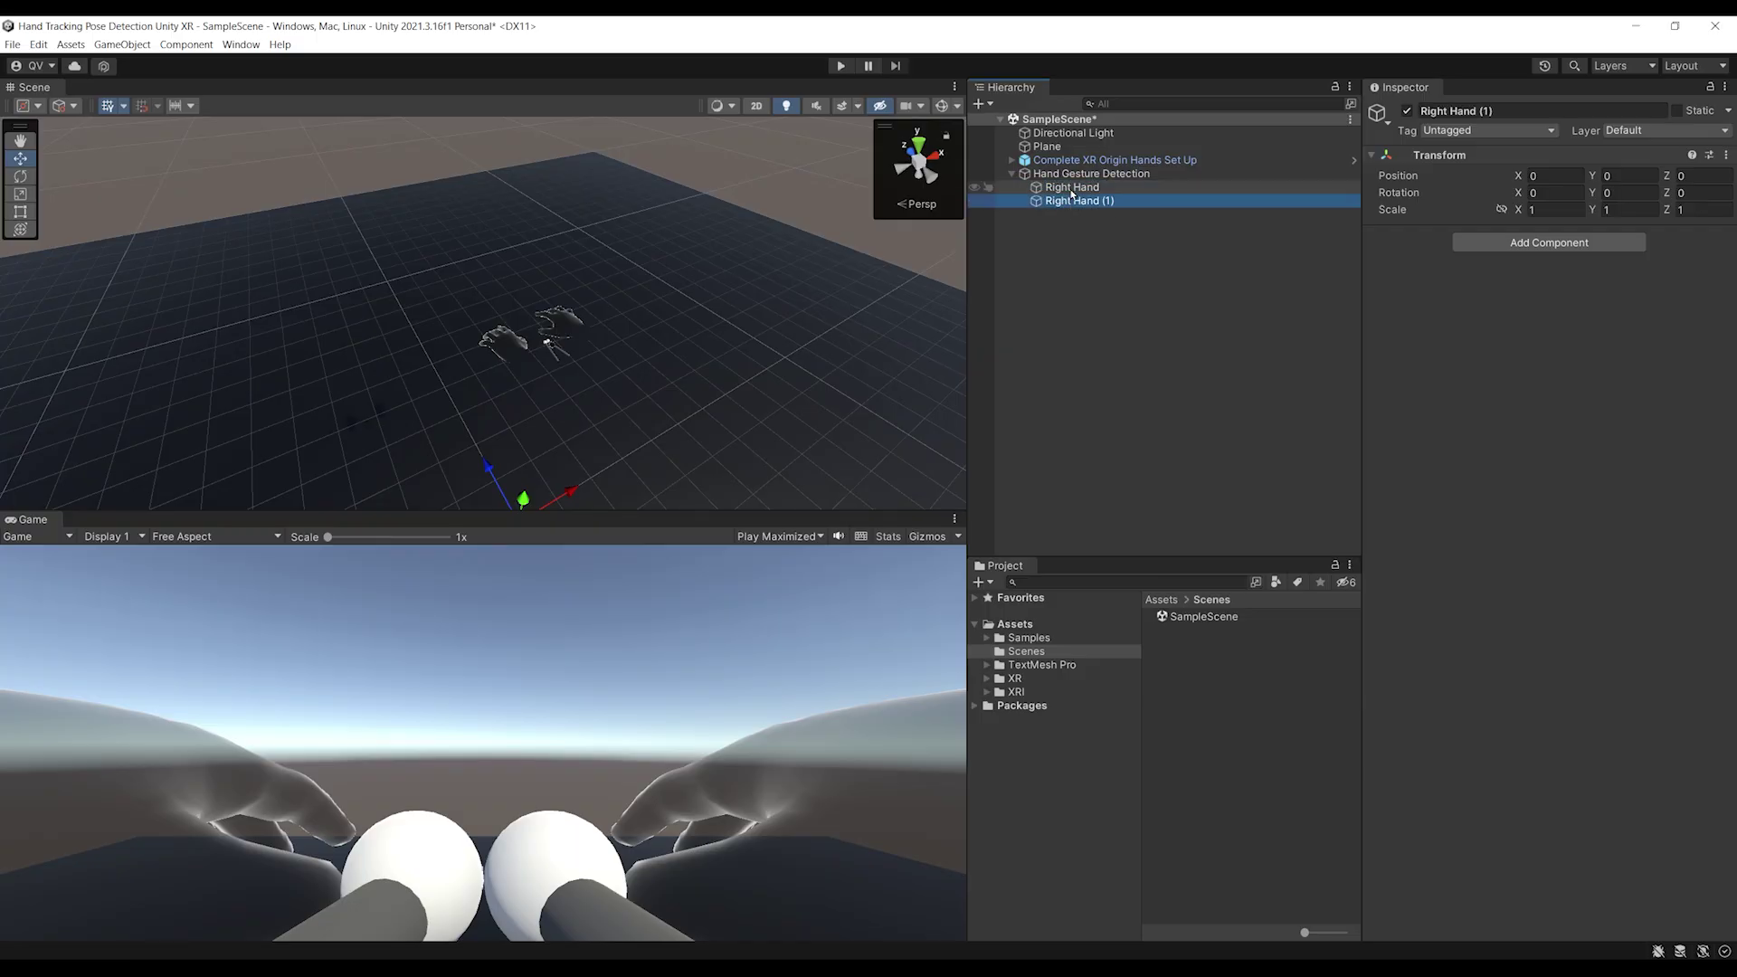
pyautogui.click(1075, 200)
pyautogui.write('Left Hand')
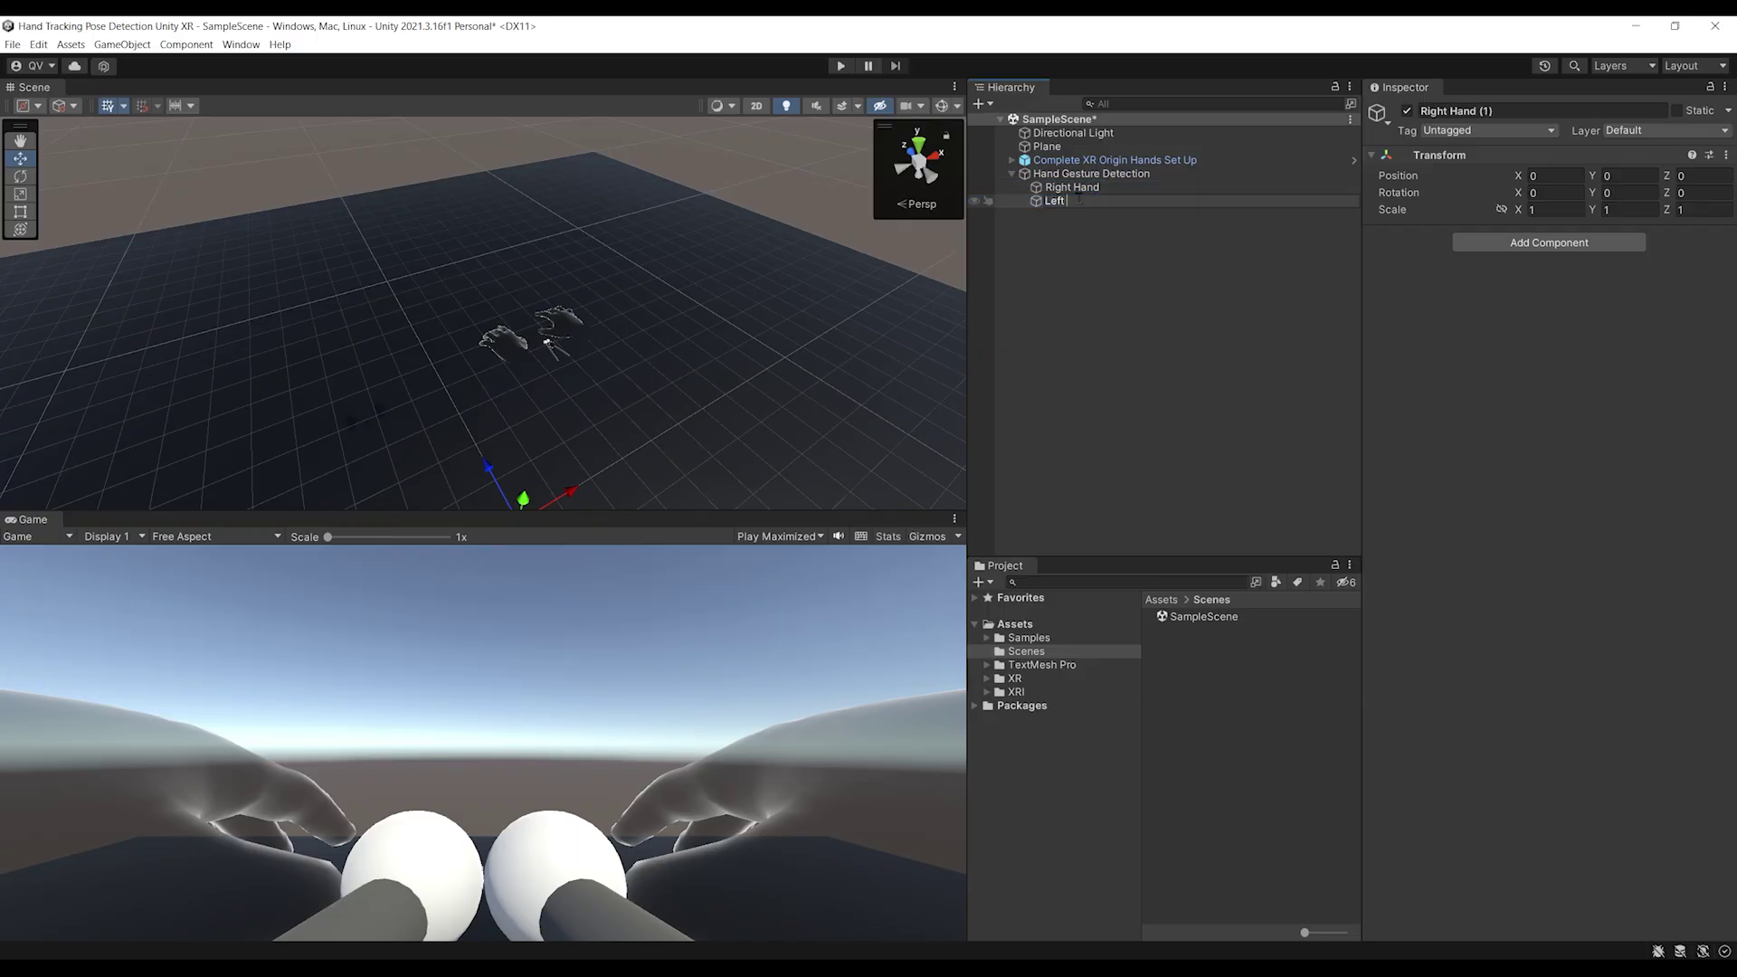
pyautogui.press('Return')
# Step: Add an empty child object named Right Hand Thumbs Up under the Right Hand object
pyautogui.click(1098, 188)
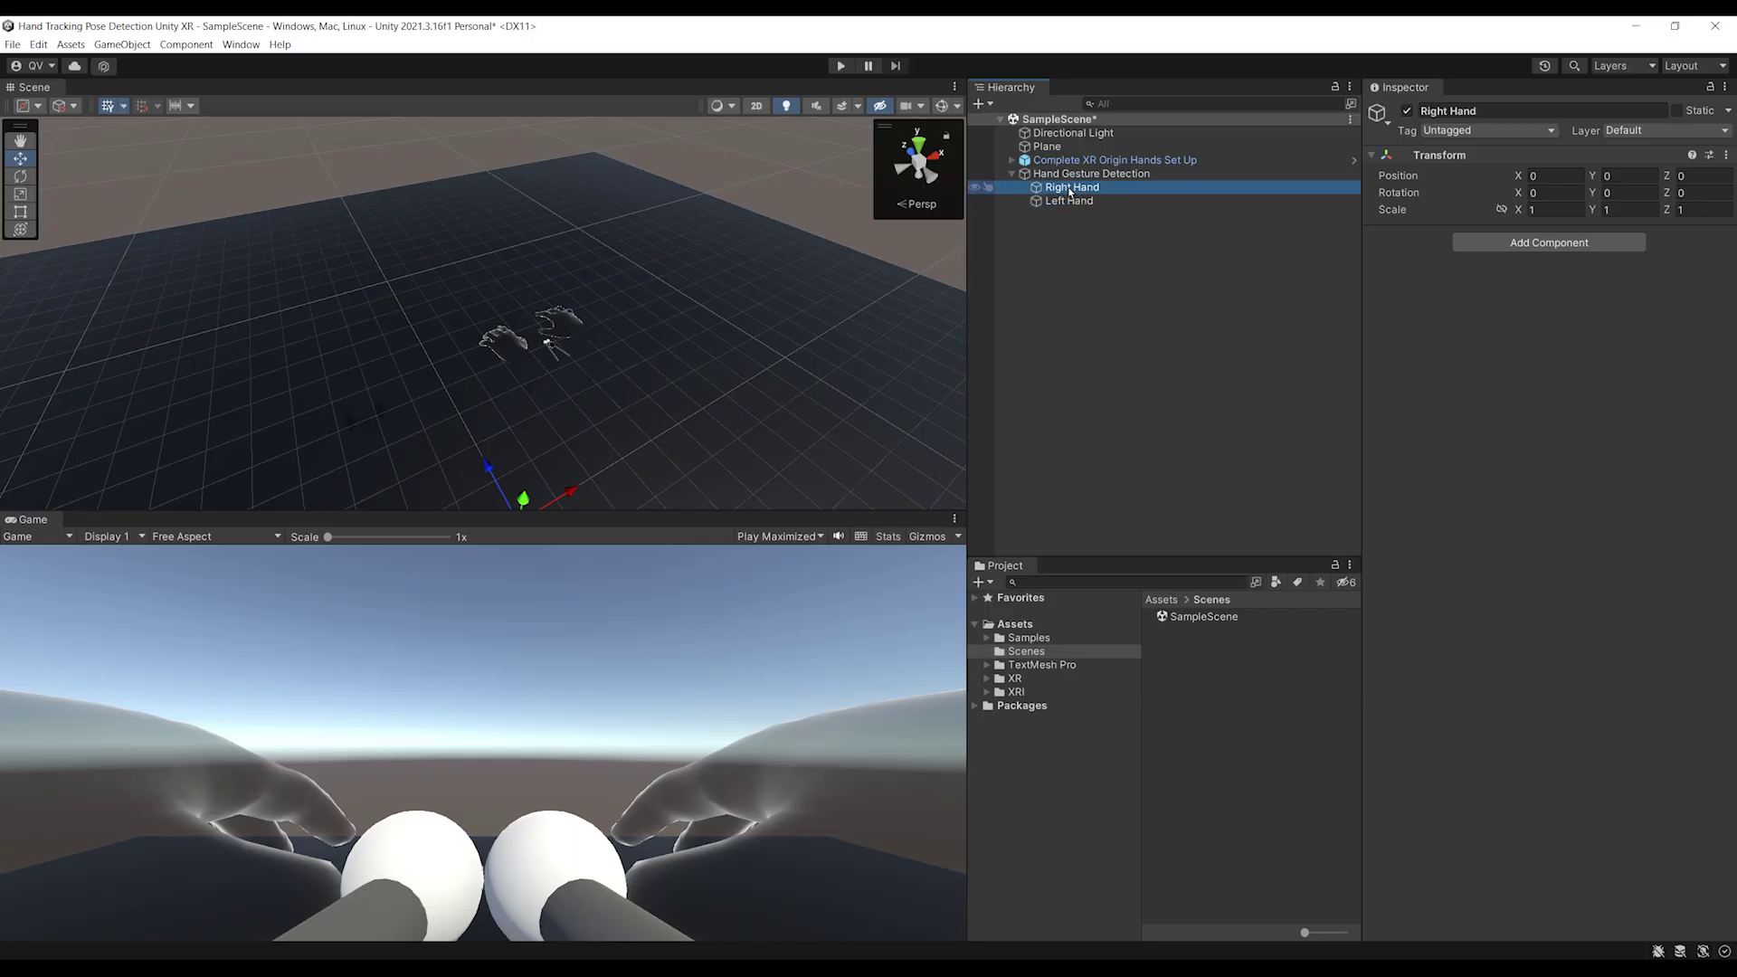
pyautogui.rightClick(1069, 189)
pyautogui.click(1143, 362)
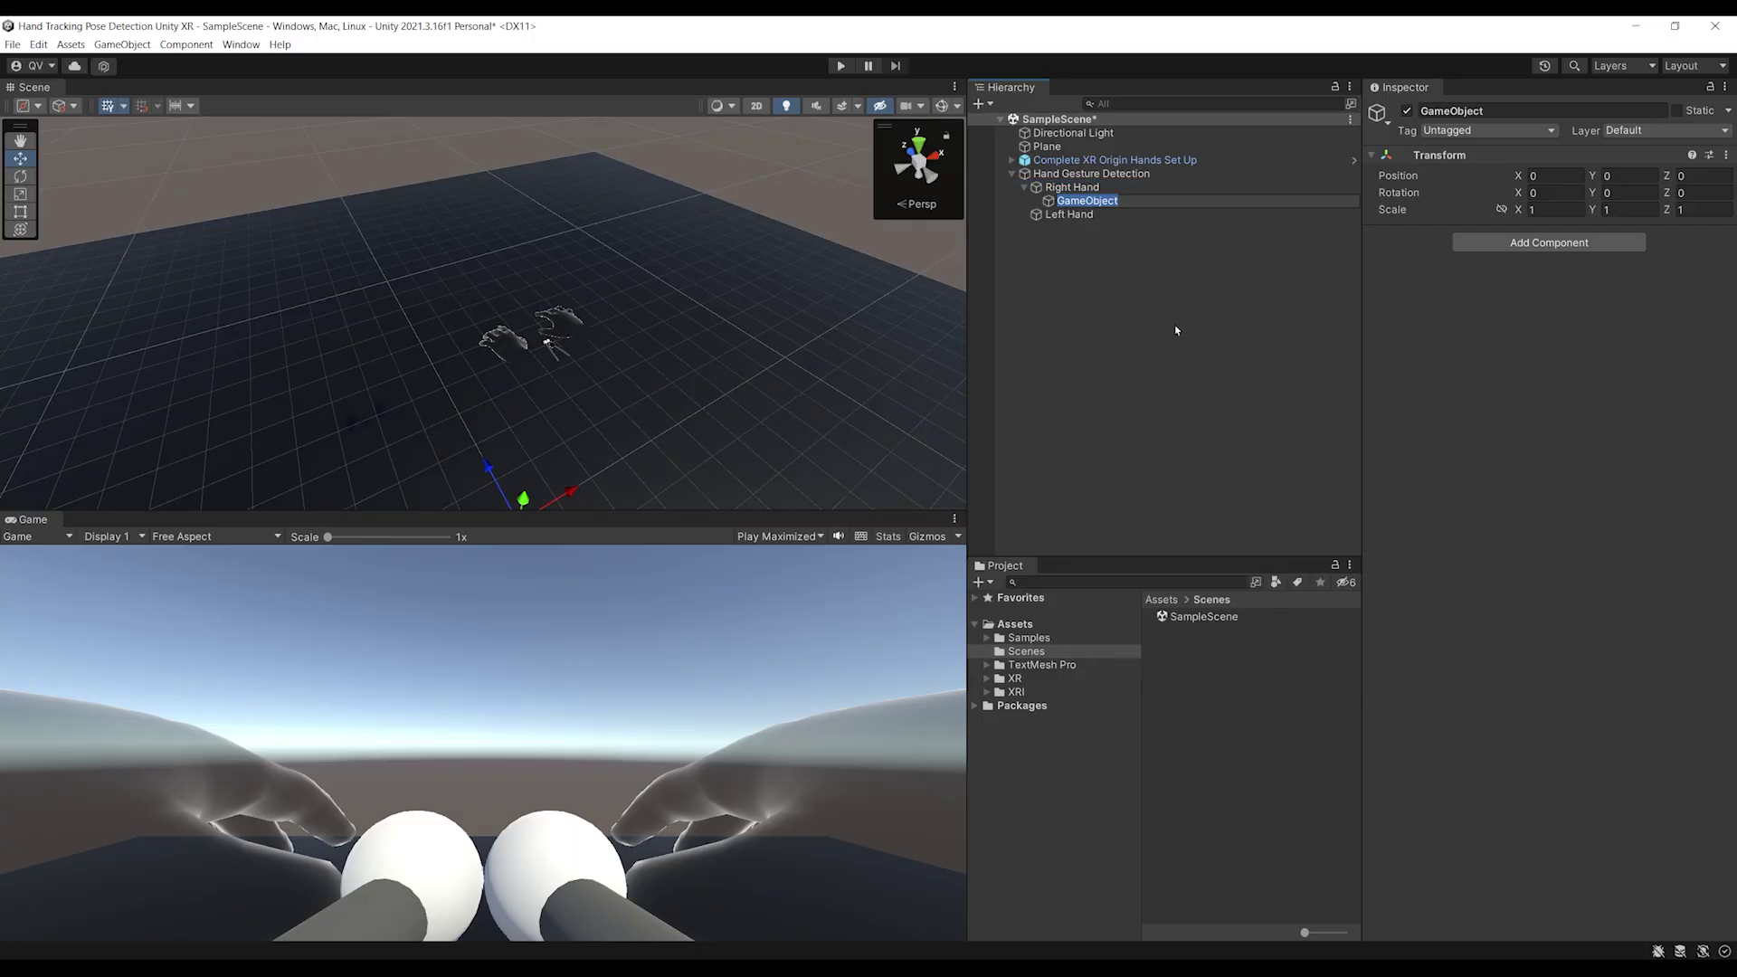
pyautogui.write('Right Hand Thumbs Up')
pyautogui.press('Return')
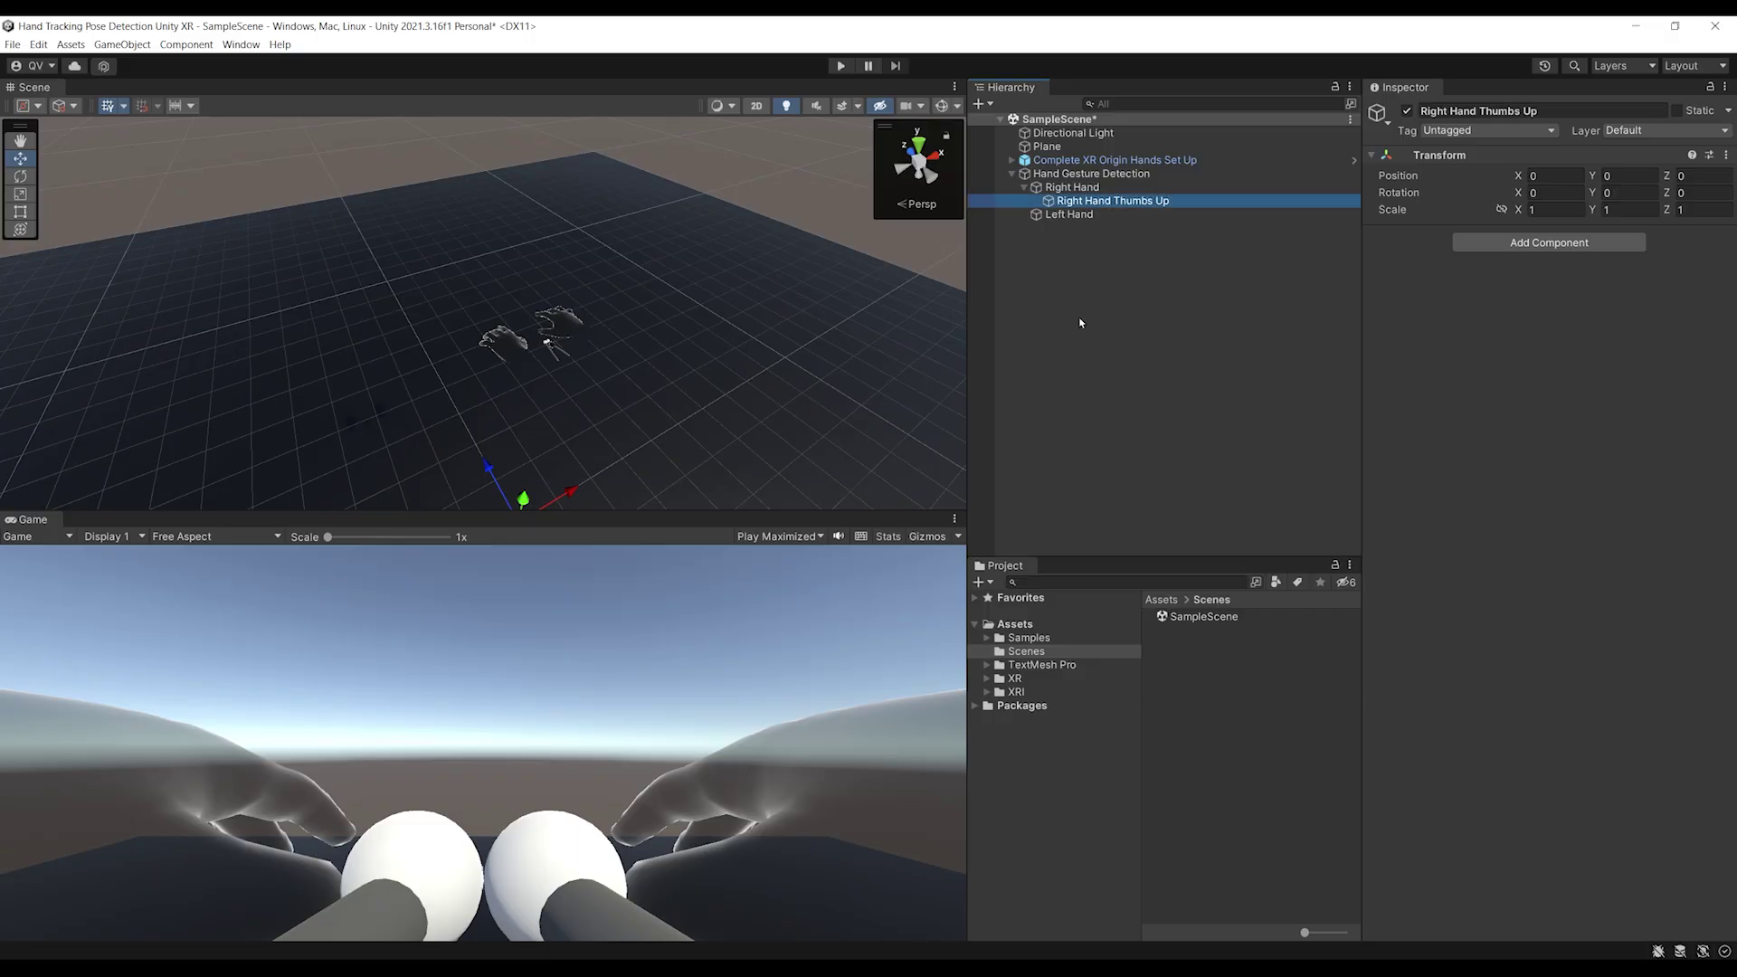
# Step: Add a Static Hand Gesture component to the Right Hand Thumbs Up object and save the scene
pyautogui.click(1487, 244)
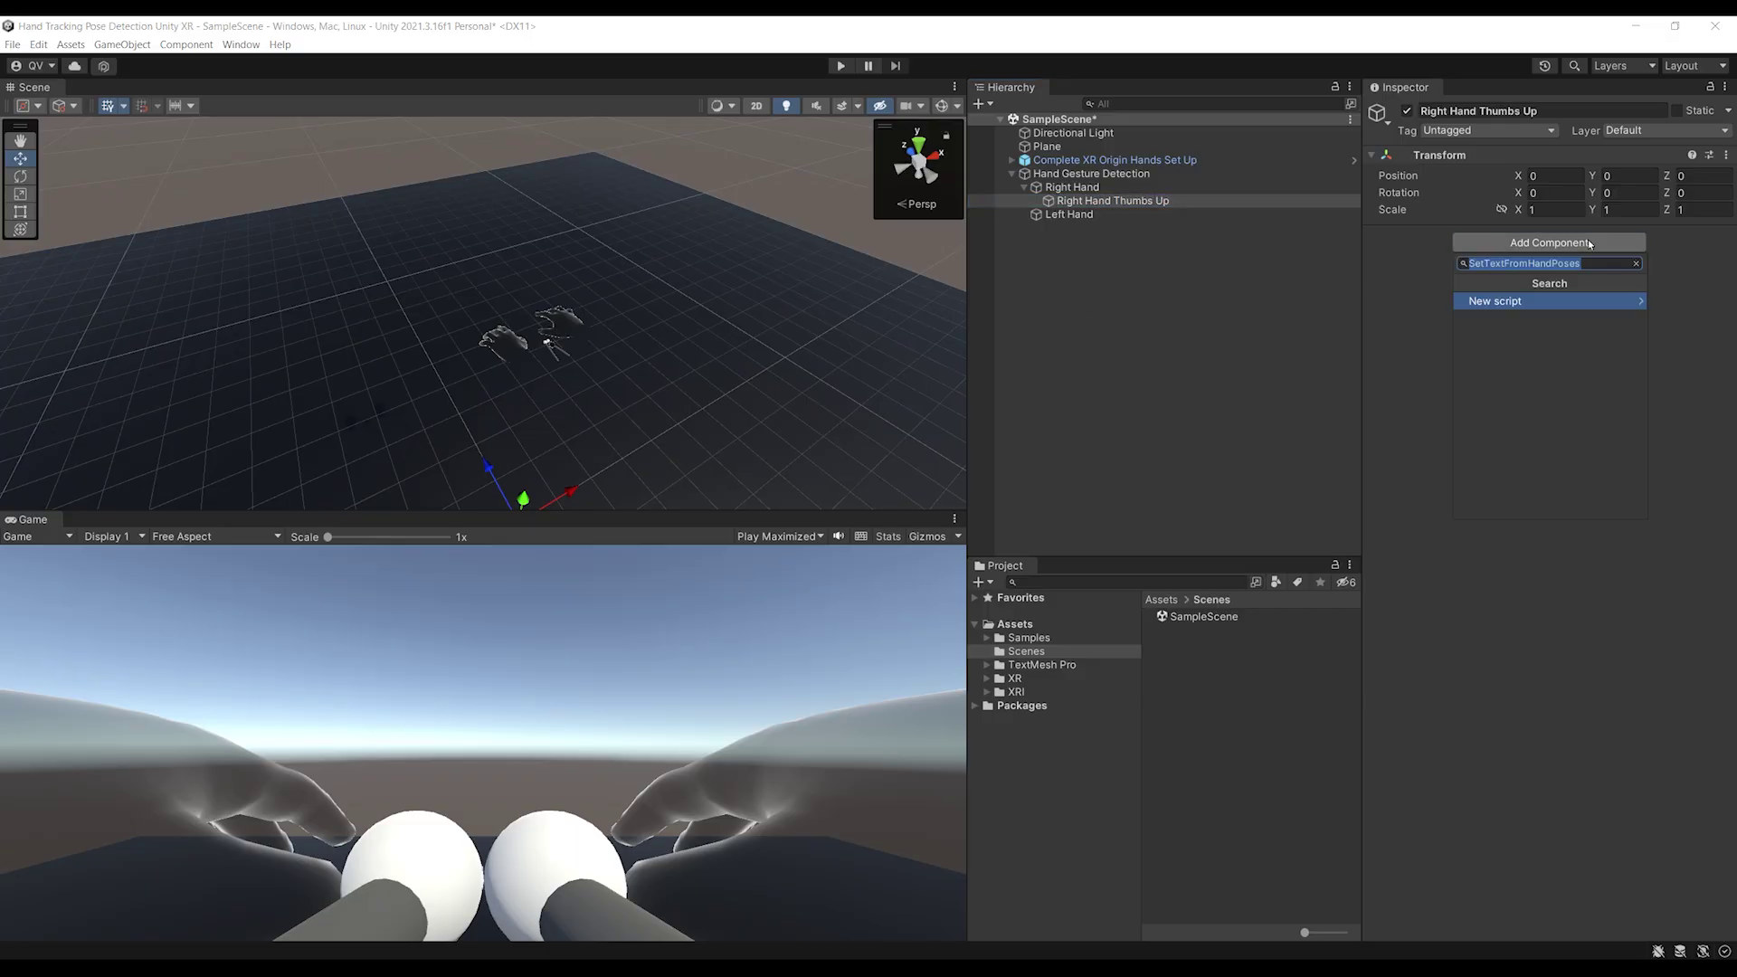
pyautogui.write('Static')
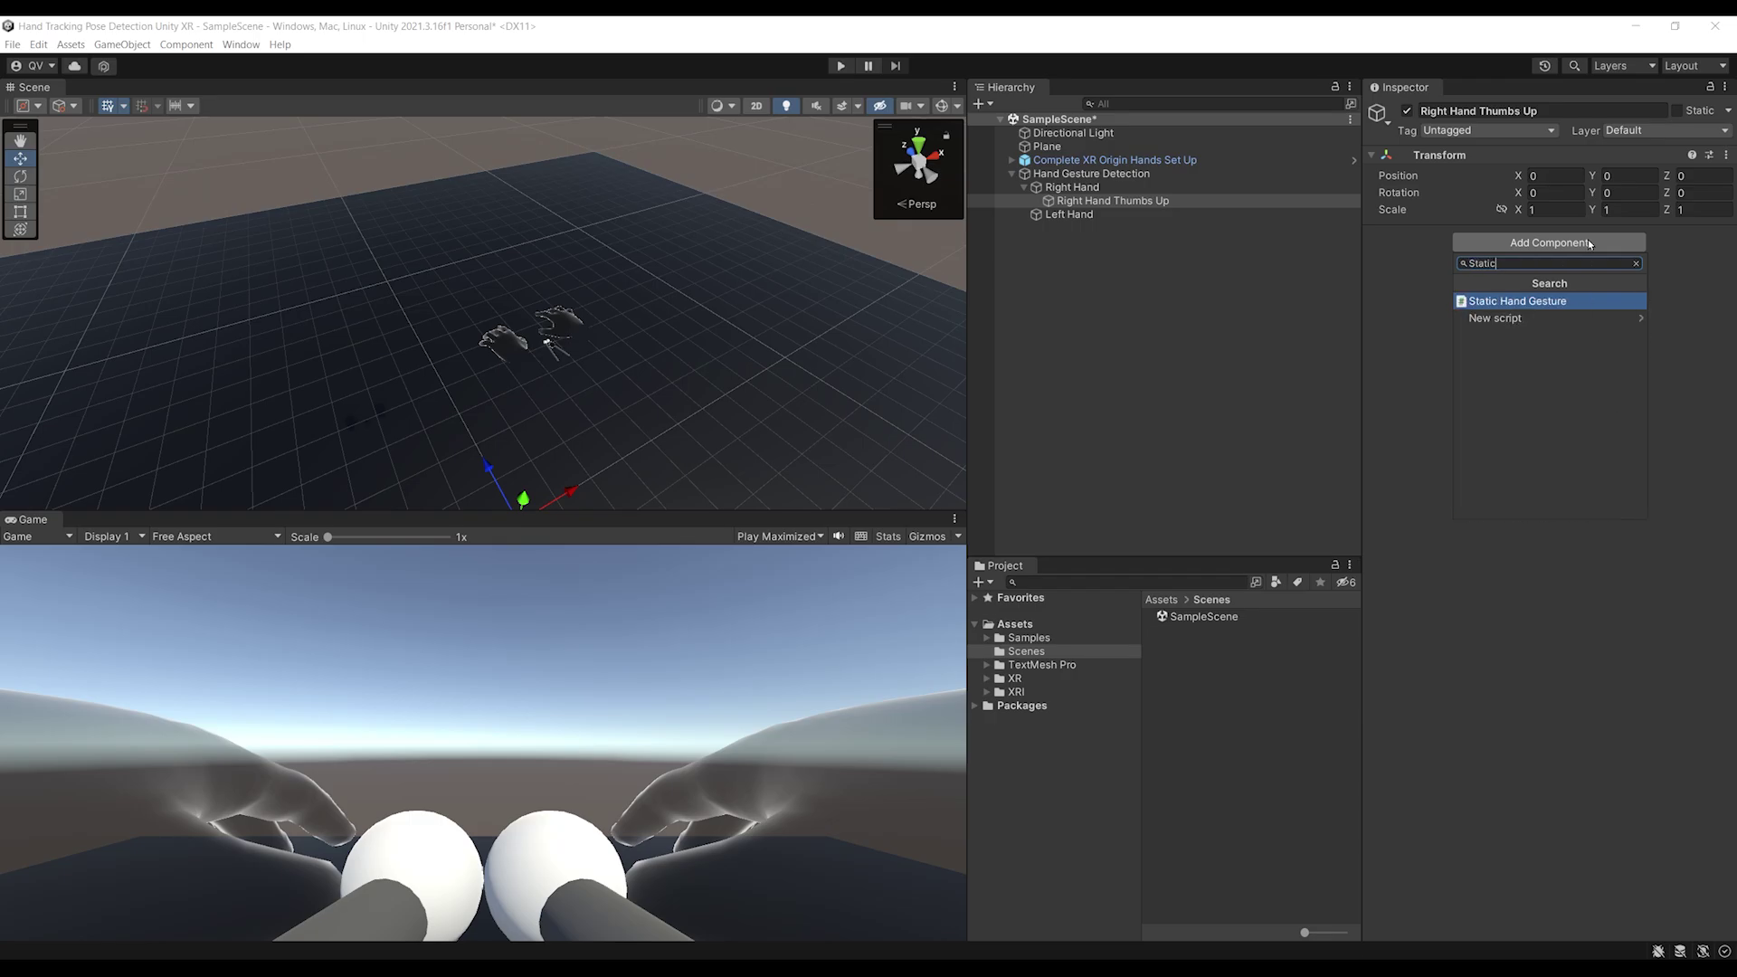
pyautogui.press('Return')
pyautogui.hotkey('ctrl', 's')
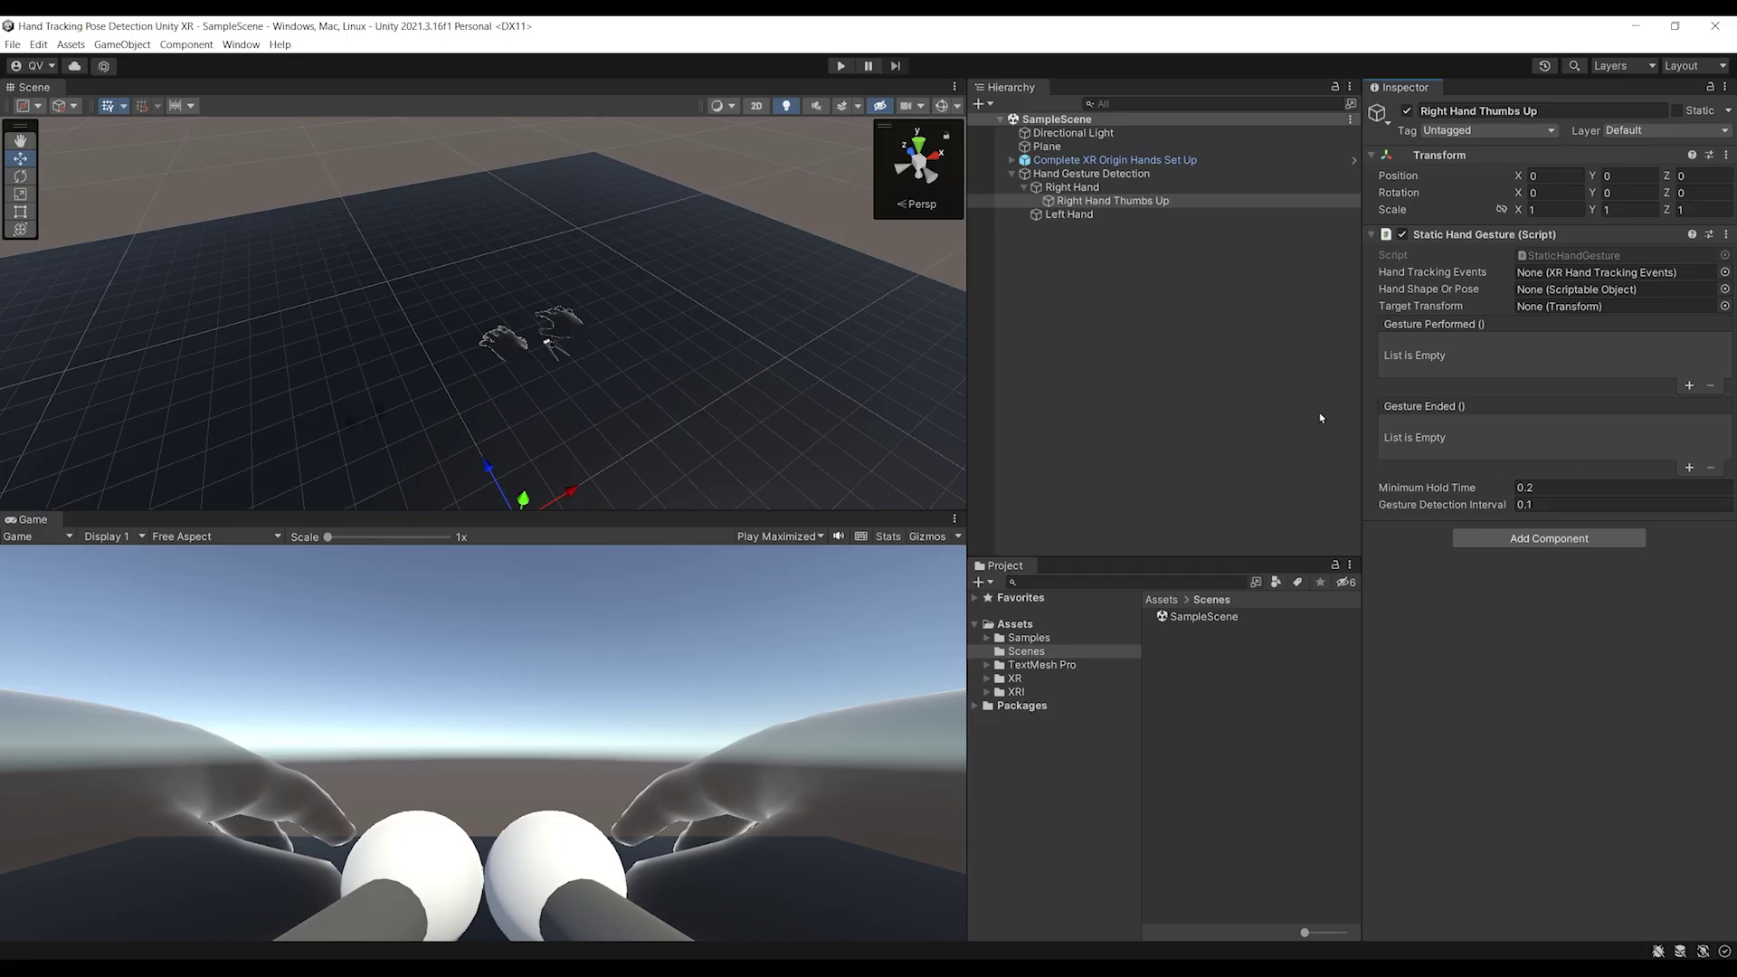
pyautogui.press('f')
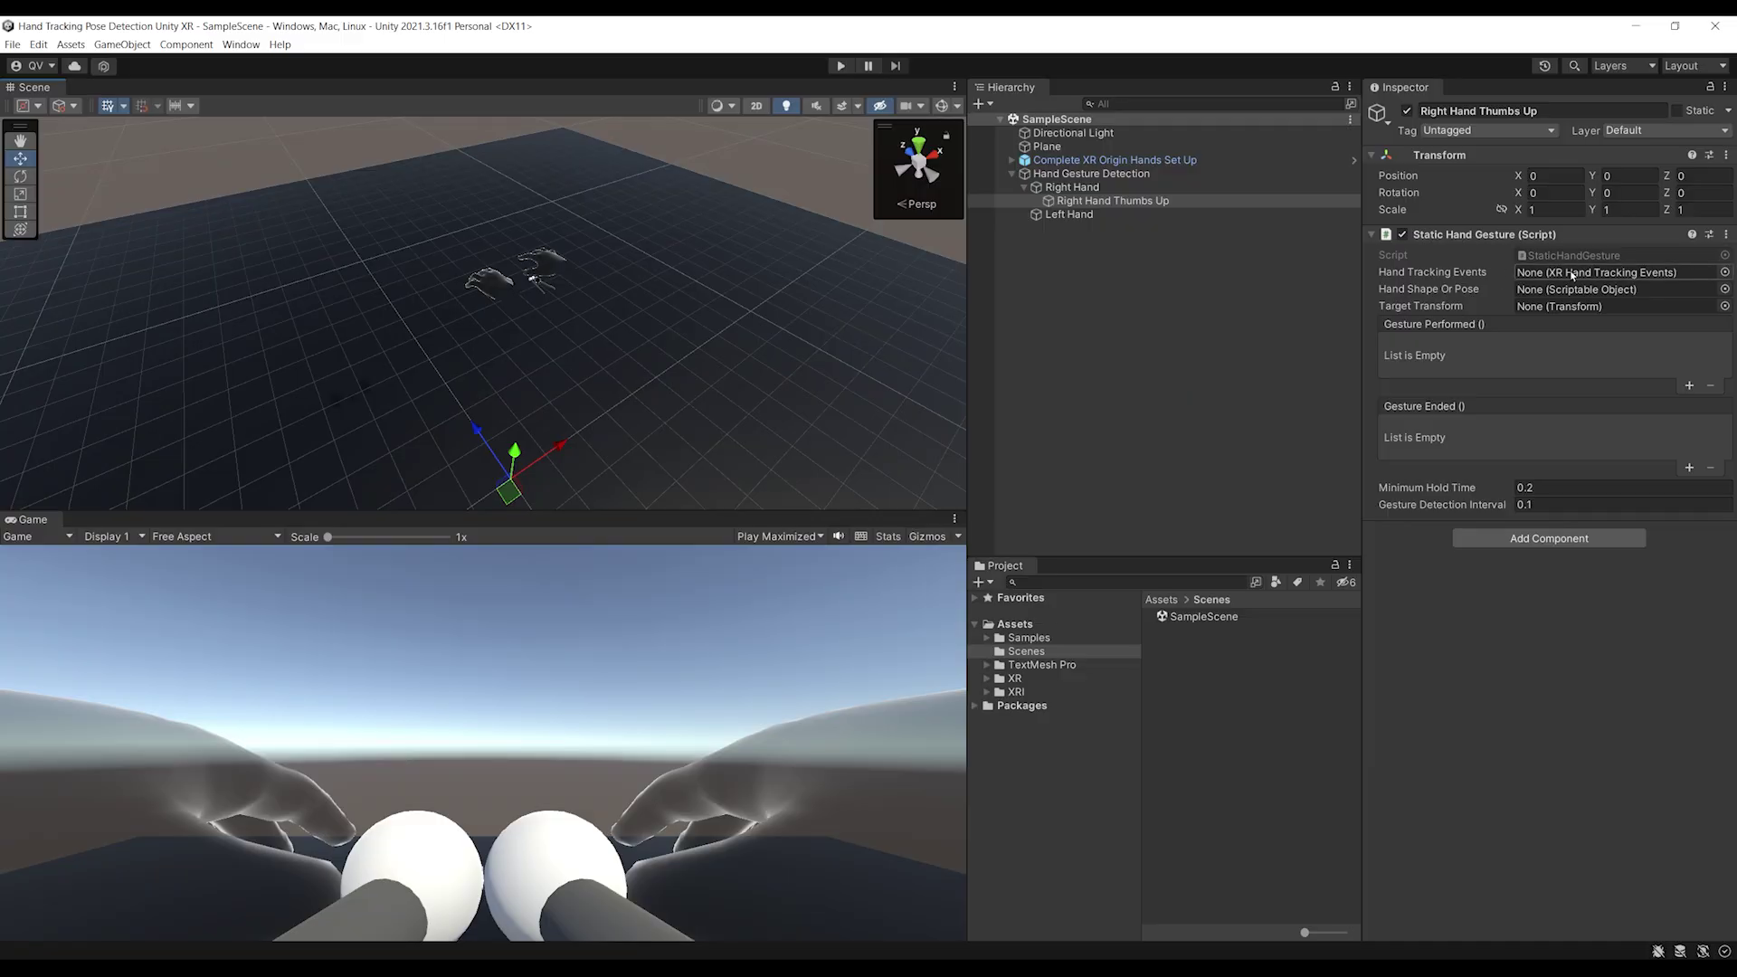
# Step: Add an XR Hand Tracking Events component with Right handedness to the Right Hand object and save the scene
pyautogui.click(1073, 187)
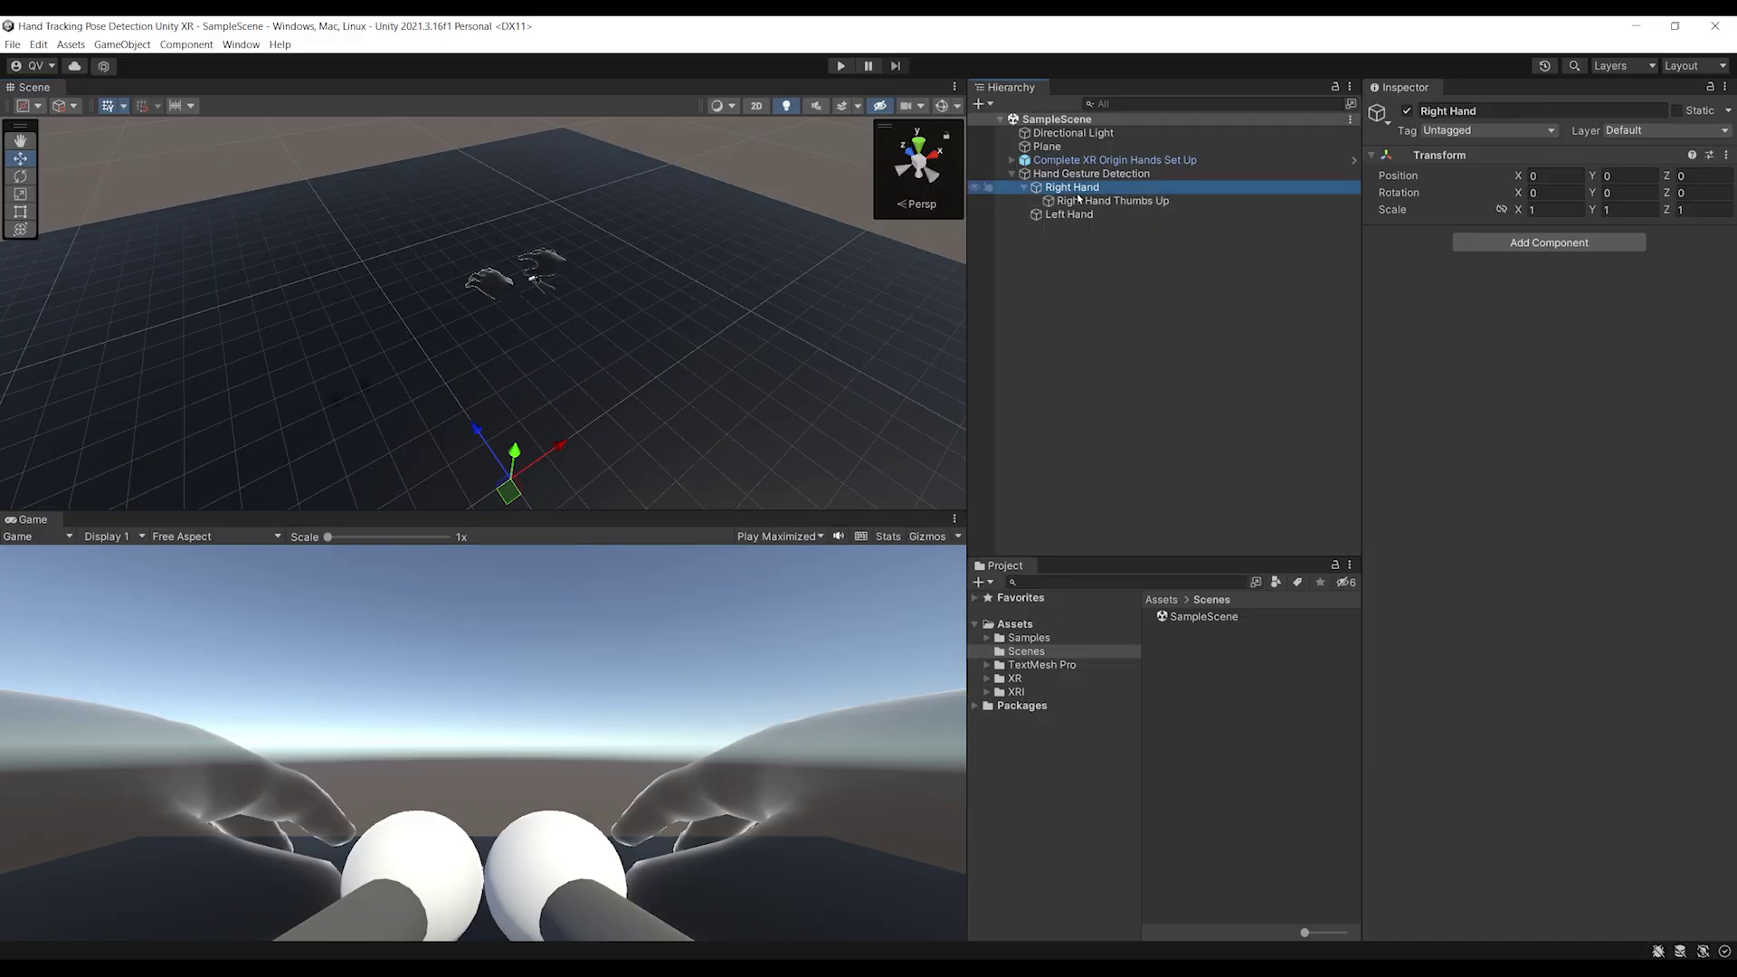
pyautogui.click(1579, 242)
pyautogui.write('Ha')
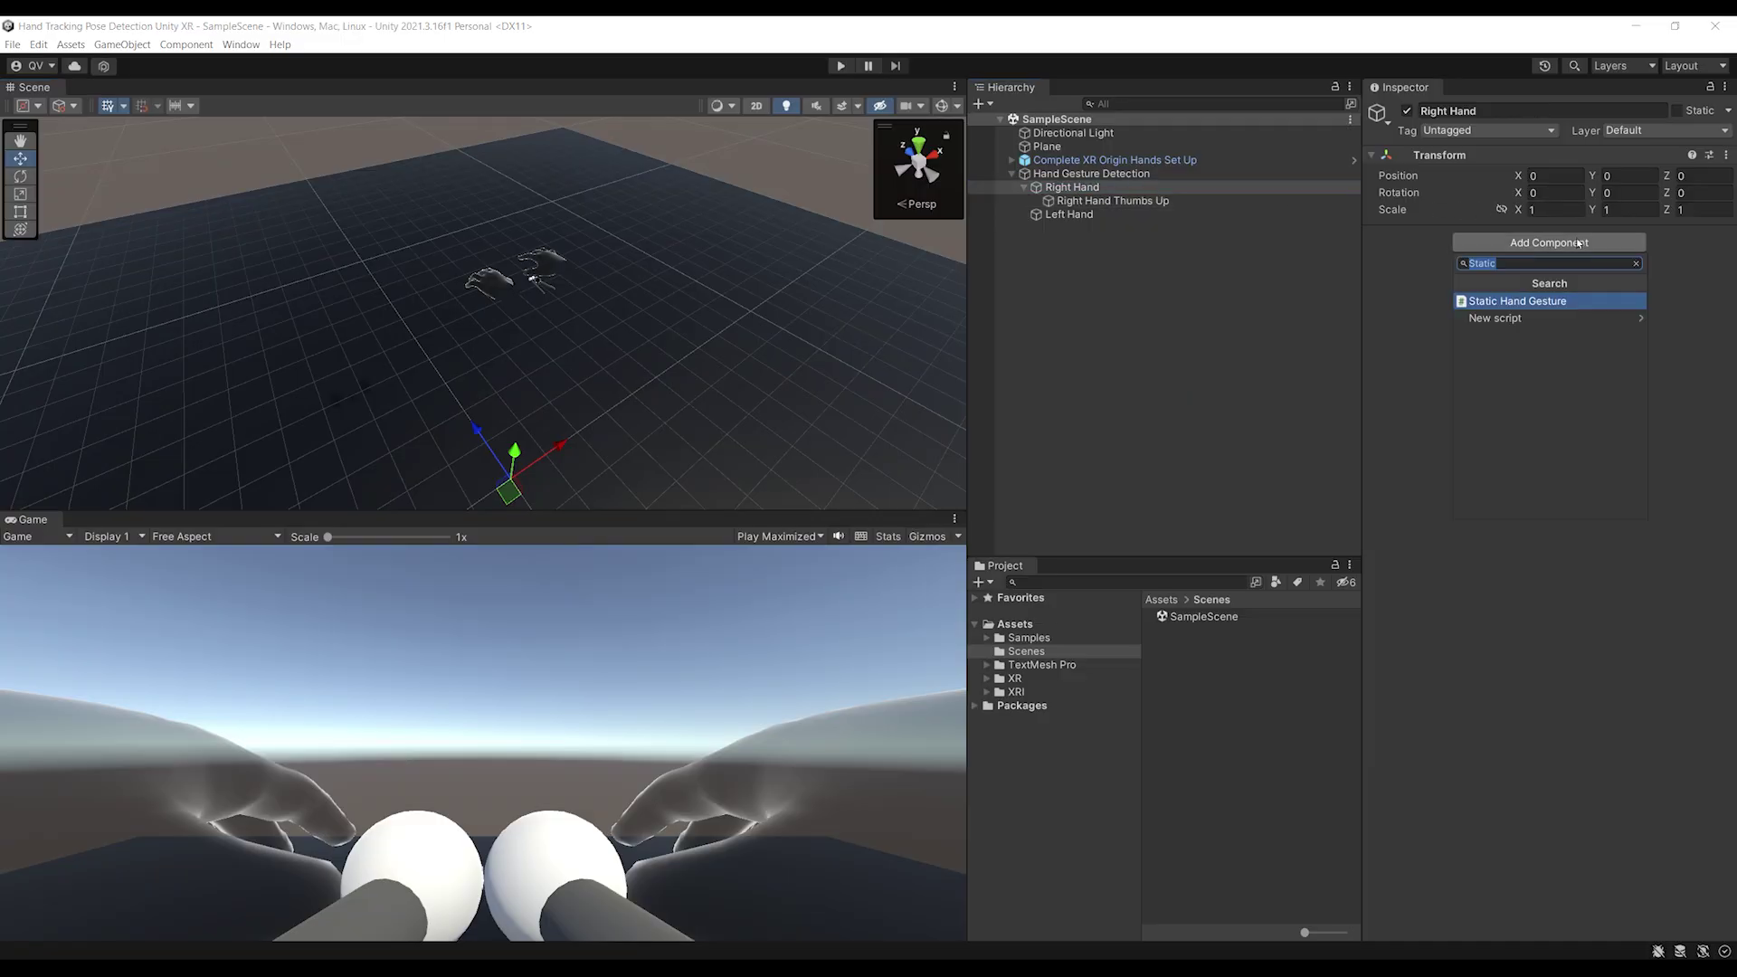
pyautogui.write('nd Track')
pyautogui.press('Return')
pyautogui.hotkey('ctrl', 's')
pyautogui.click(1578, 289)
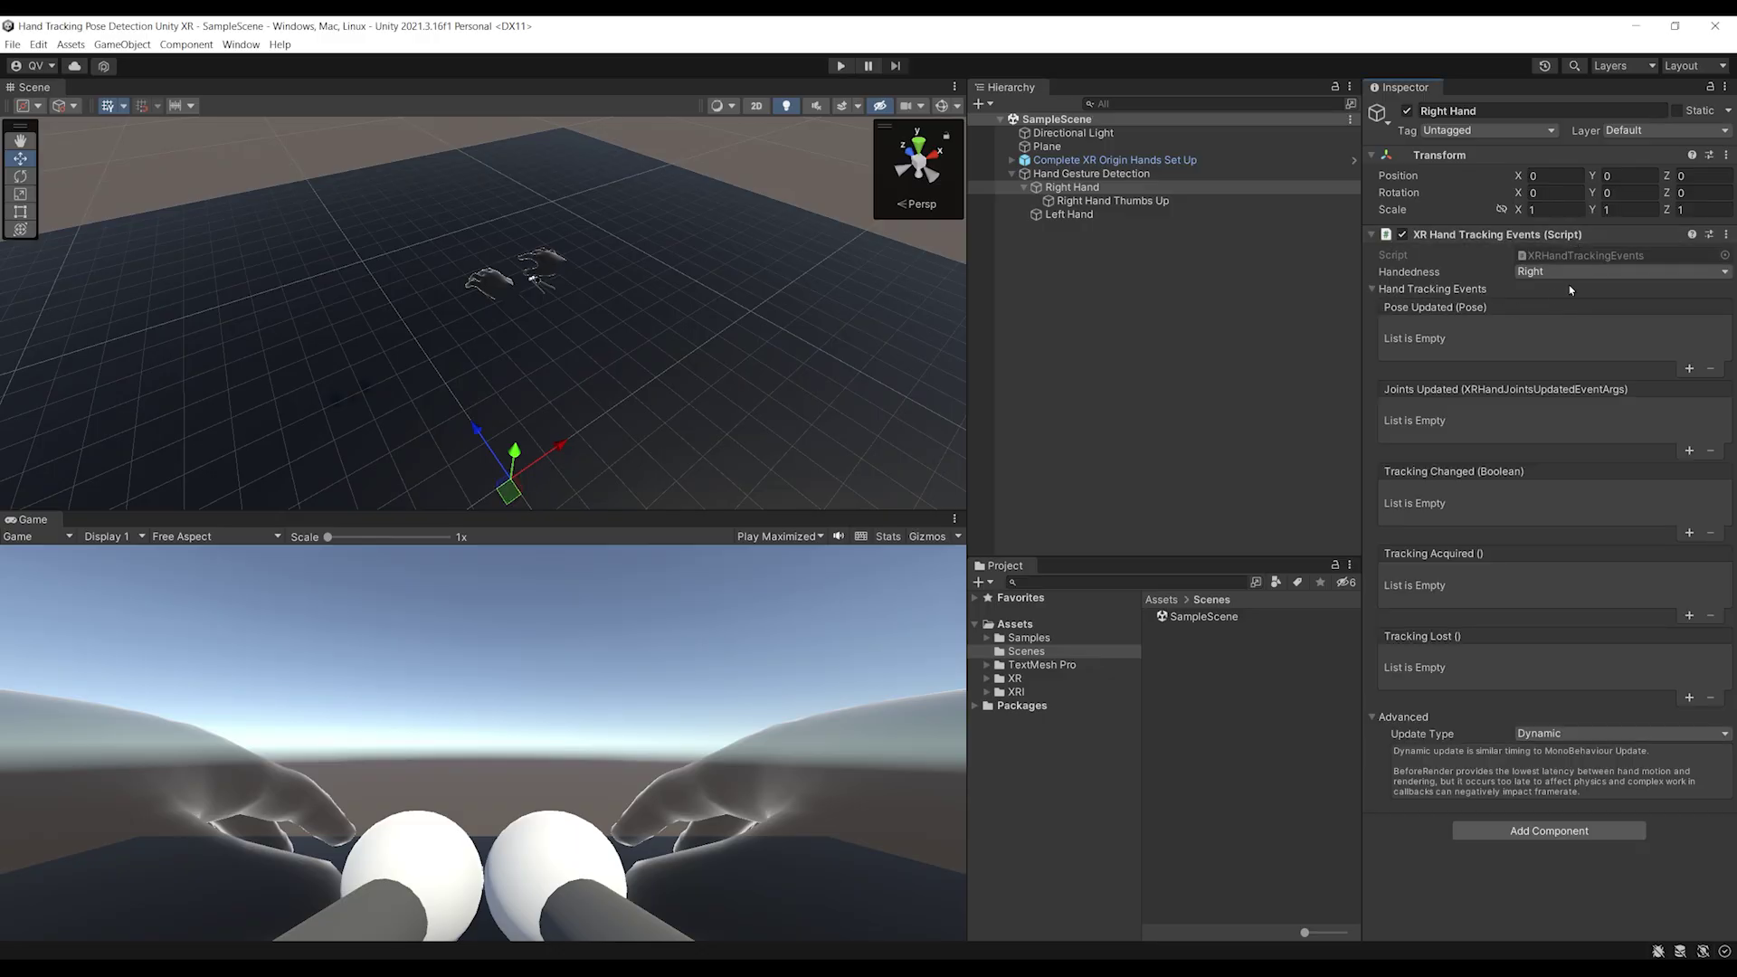